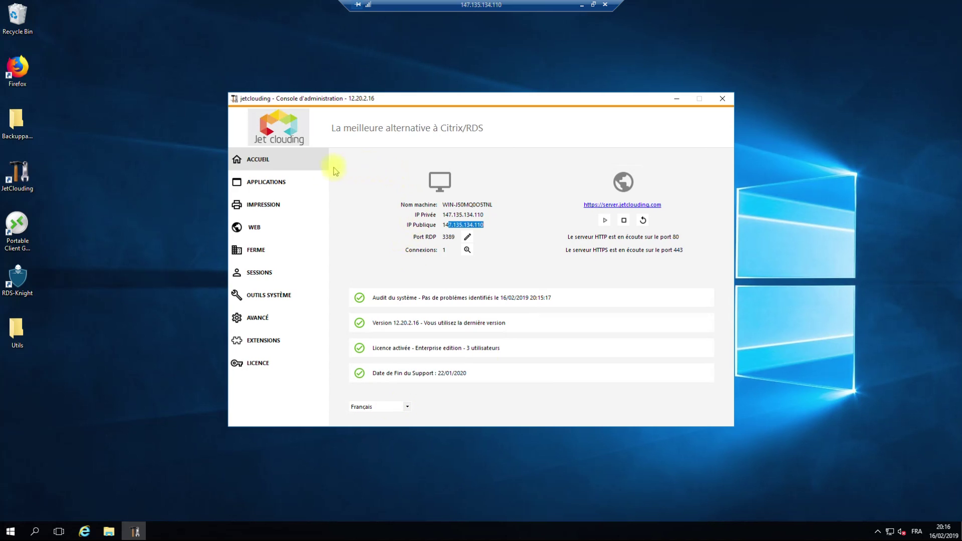
Step: Look up the test account in the user assignment of the Microsoft Remote Desktop application, and close without saving
click(273, 182)
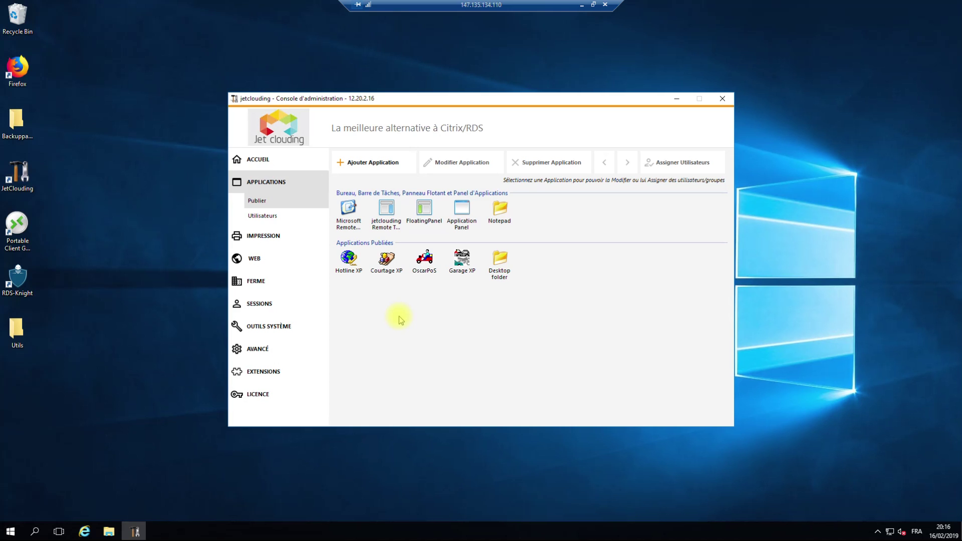
click(373, 207)
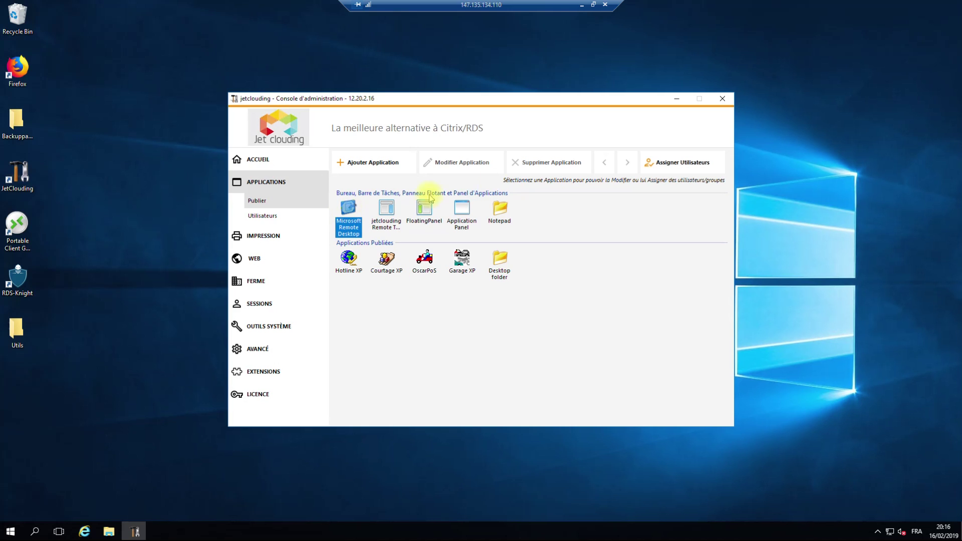
click(679, 162)
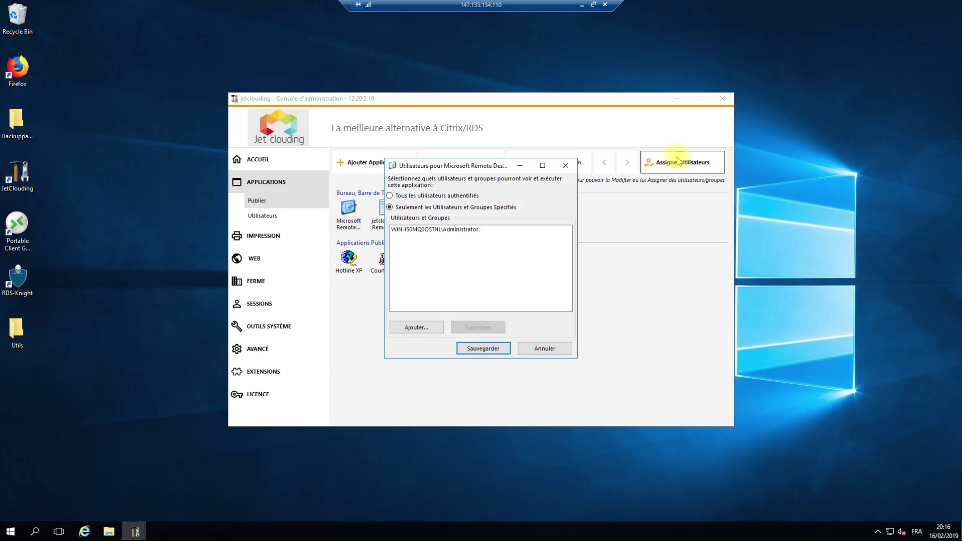
click(415, 326)
click(416, 289)
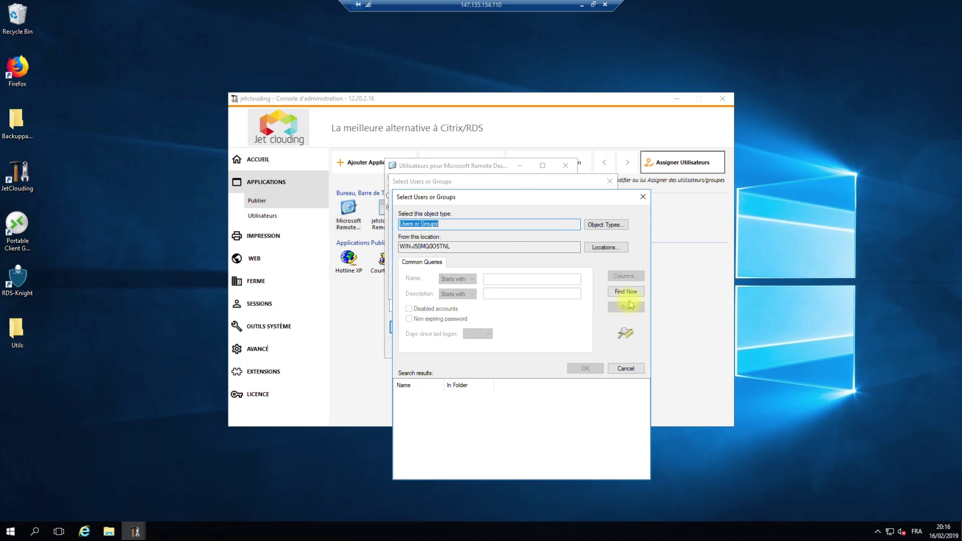
click(626, 291)
drag(644, 398, 645, 469)
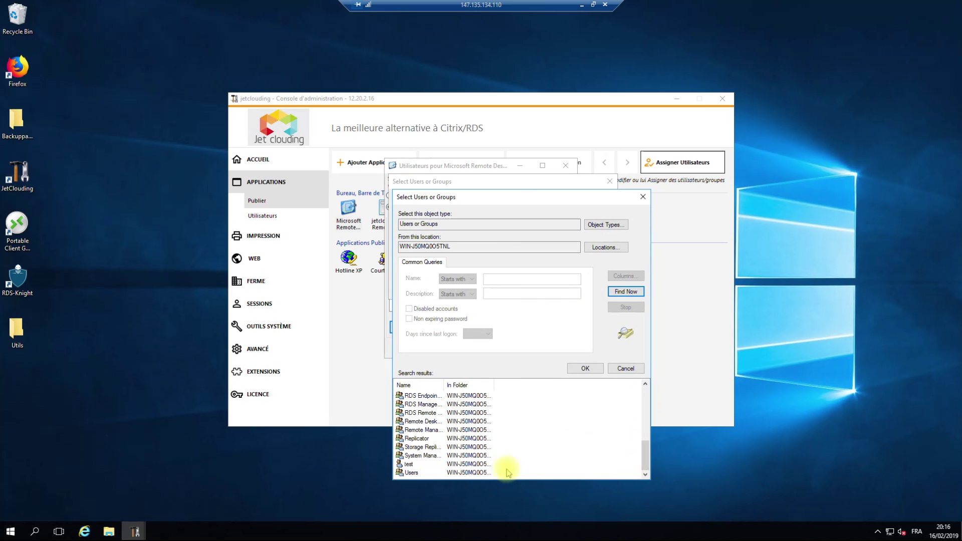
click(414, 464)
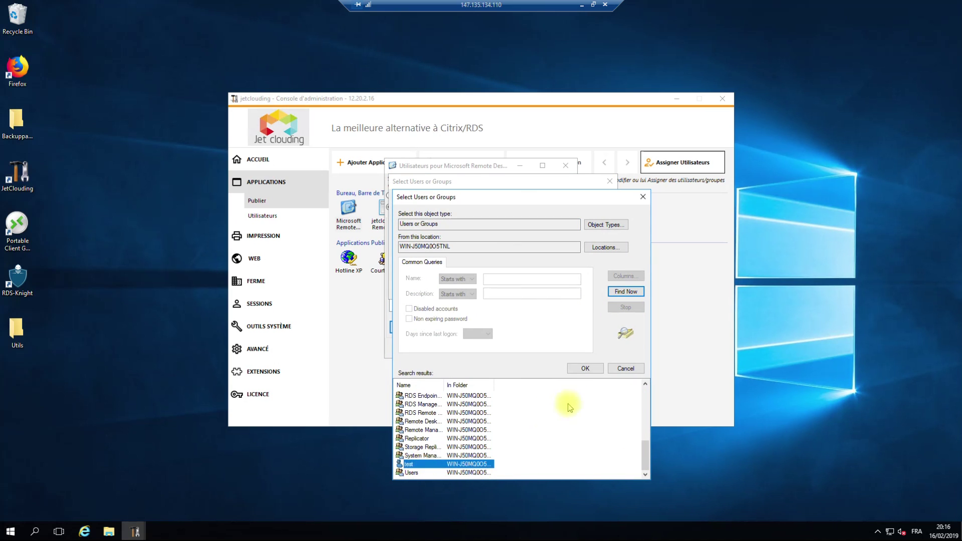
click(626, 369)
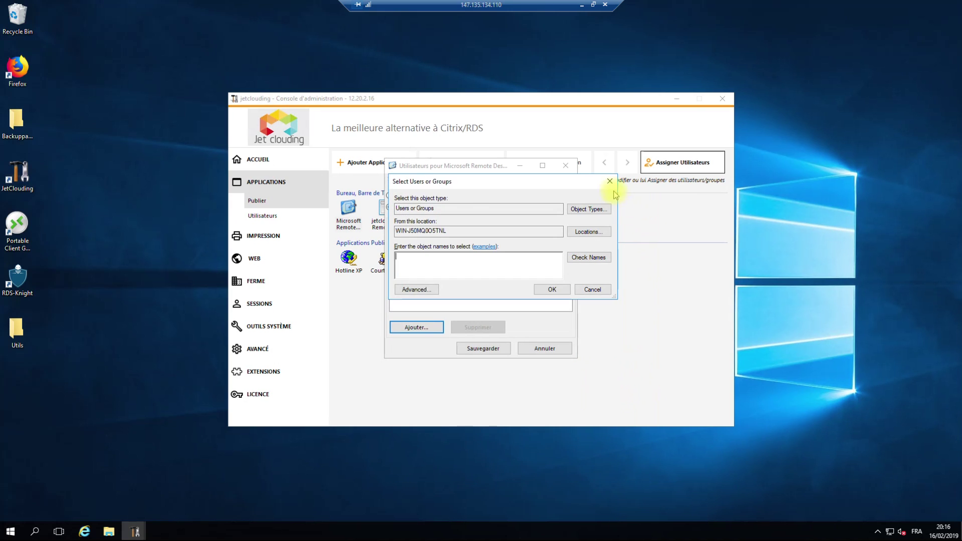
click(611, 182)
click(565, 165)
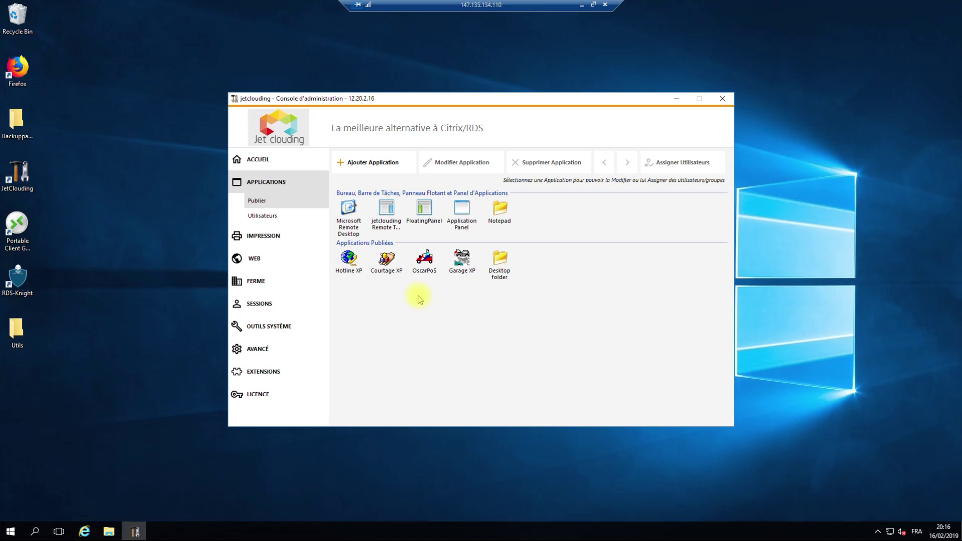
Step: View the blank form for publishing a new application, and cancel it without adding anything
click(347, 264)
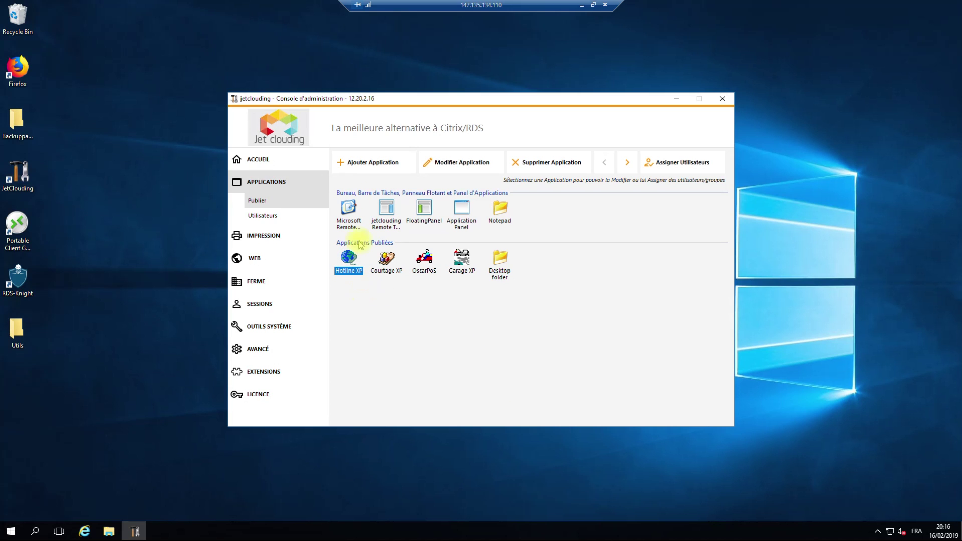
click(359, 165)
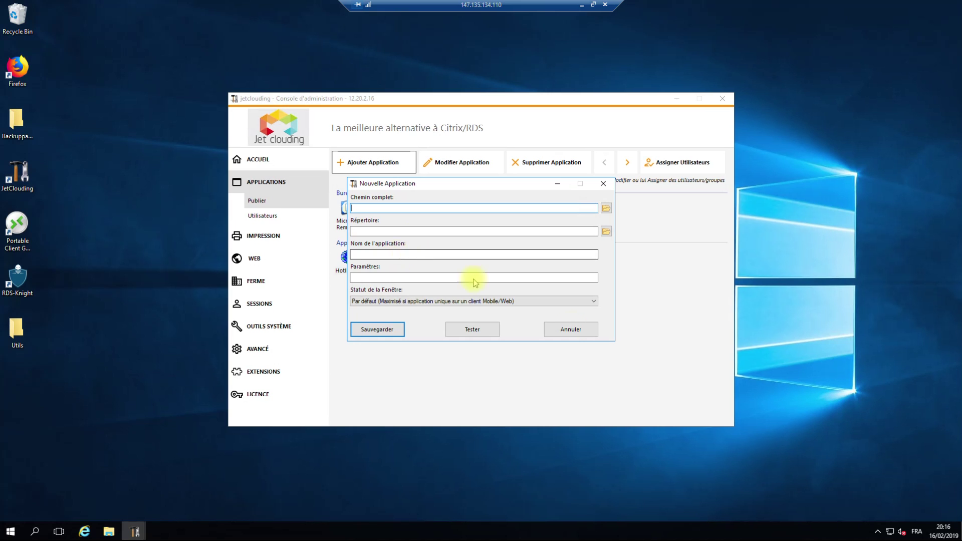
click(581, 330)
Step: Examine the path, directory and name in the Hotline XP application's settings, and leave them without saving
click(349, 260)
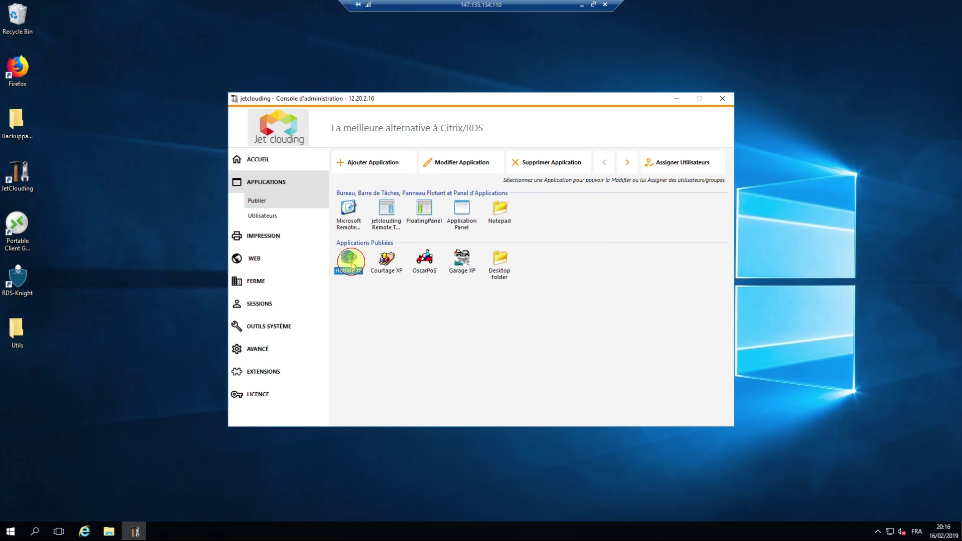
click(451, 163)
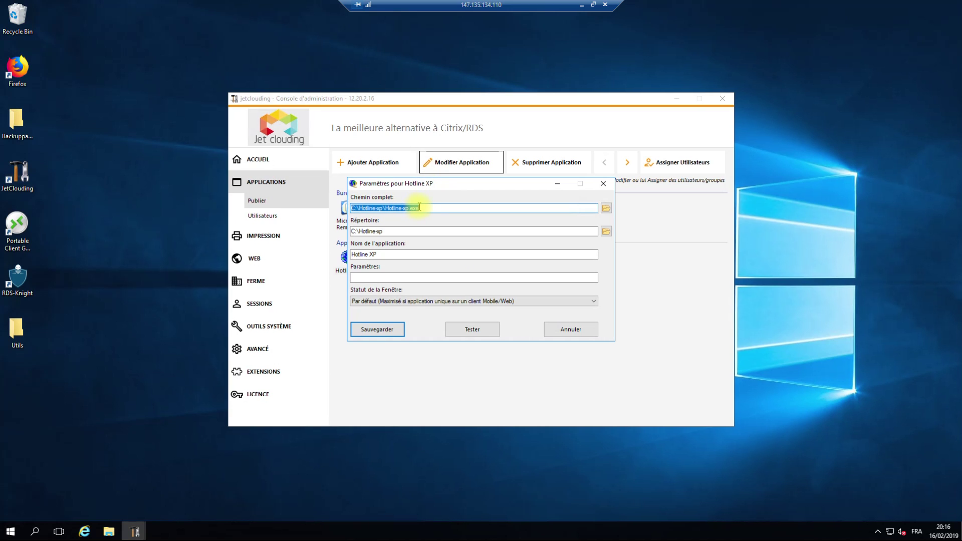
click(373, 231)
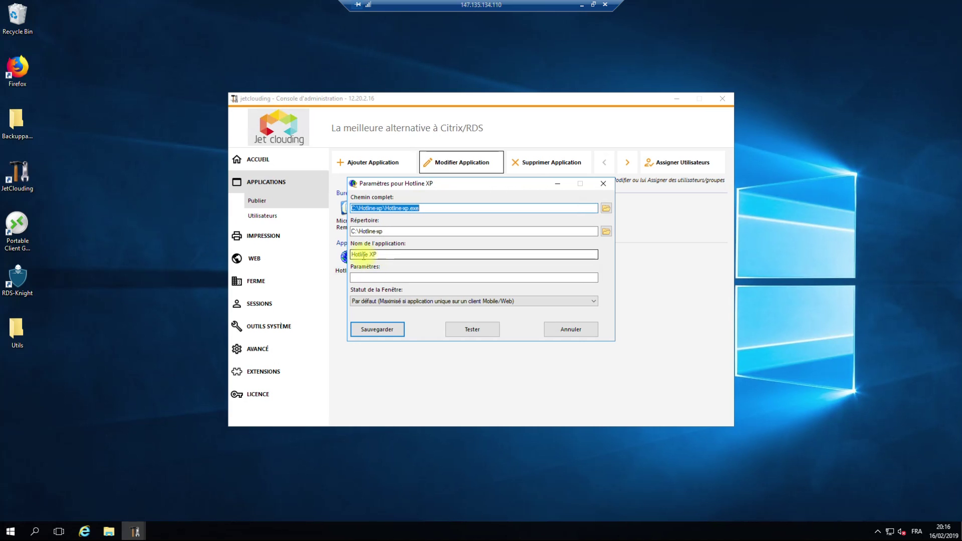
click(563, 330)
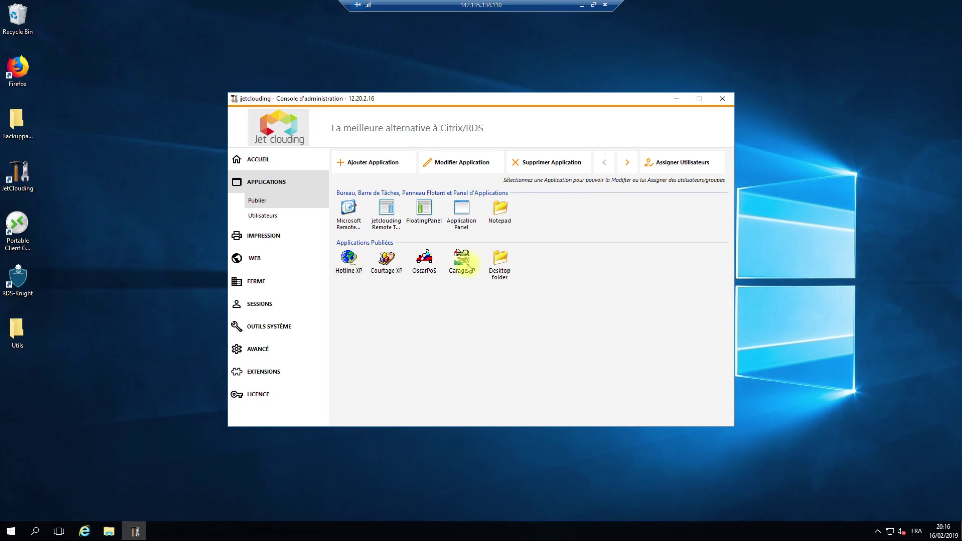
Step: Look up the test account in the Hotline XP user assignment, and close without saving
click(349, 269)
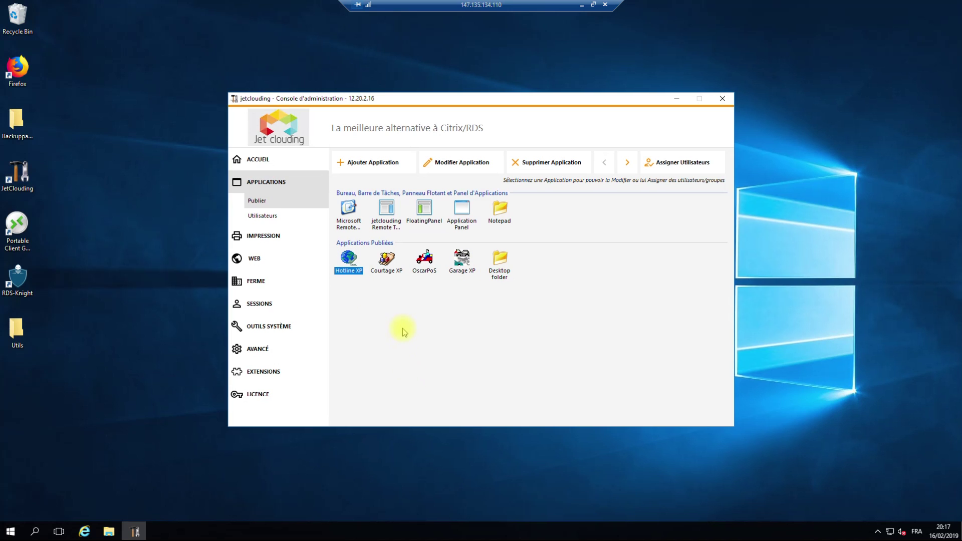
click(658, 164)
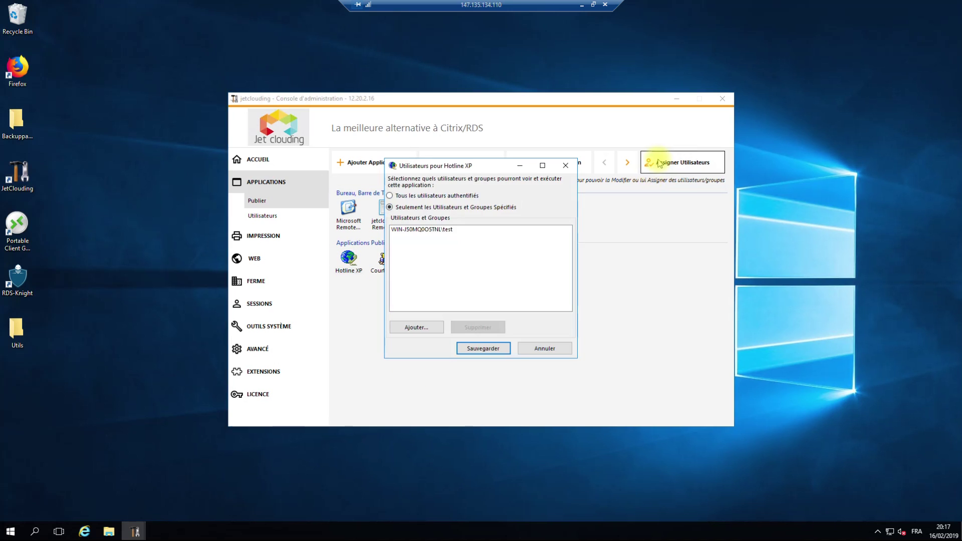
click(416, 327)
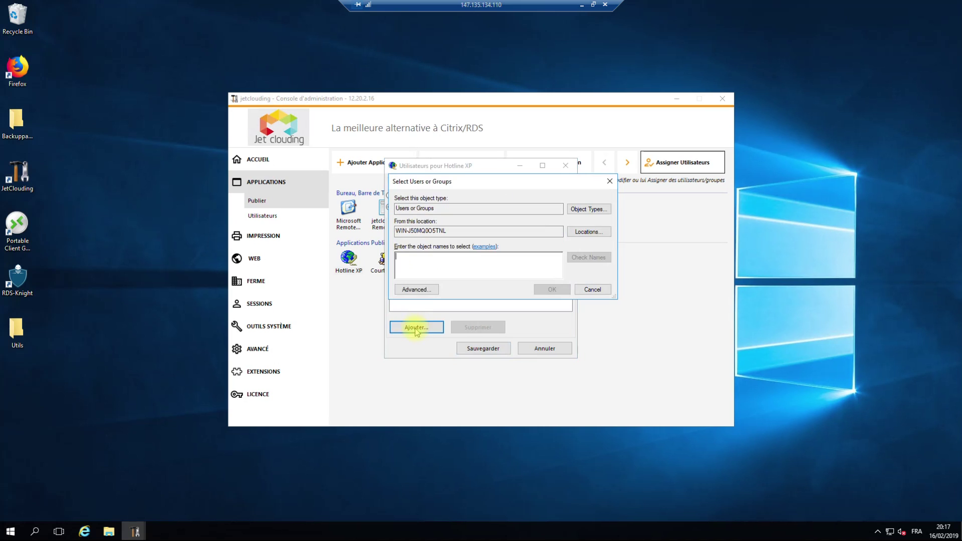
click(416, 289)
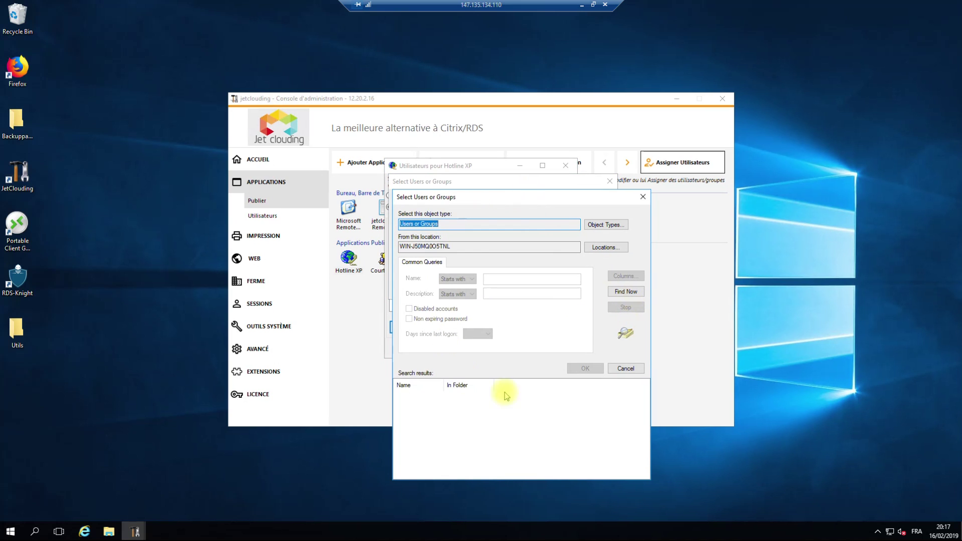
click(626, 291)
scroll(512, 420, down, 2)
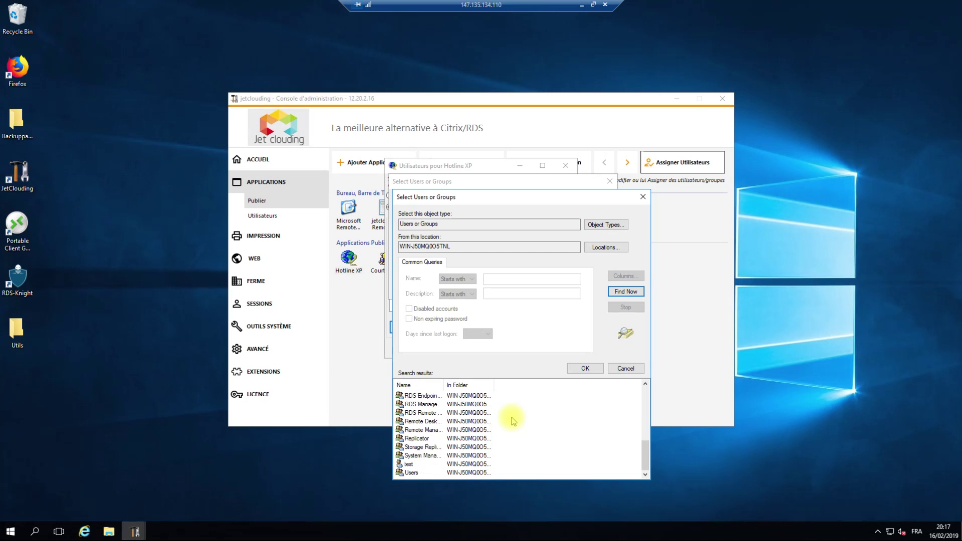
click(416, 464)
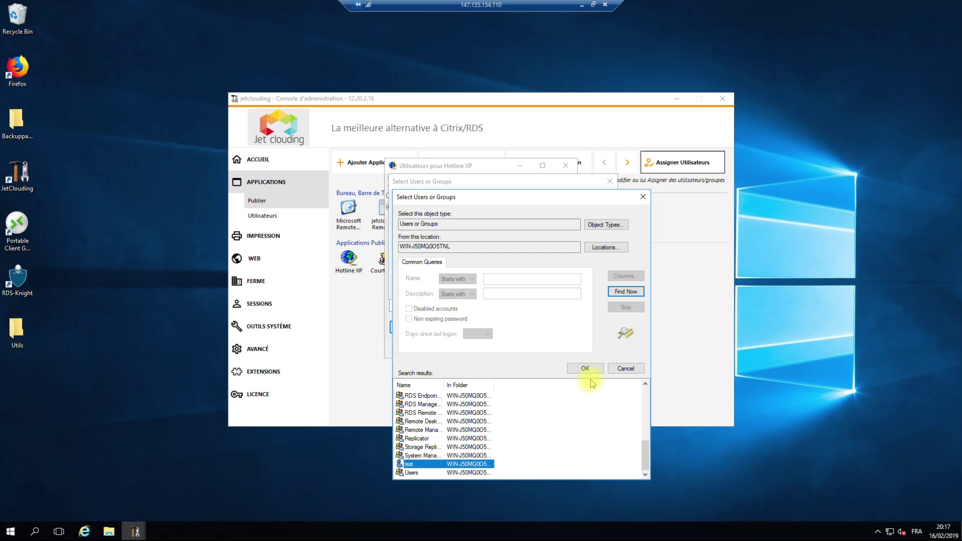
click(615, 367)
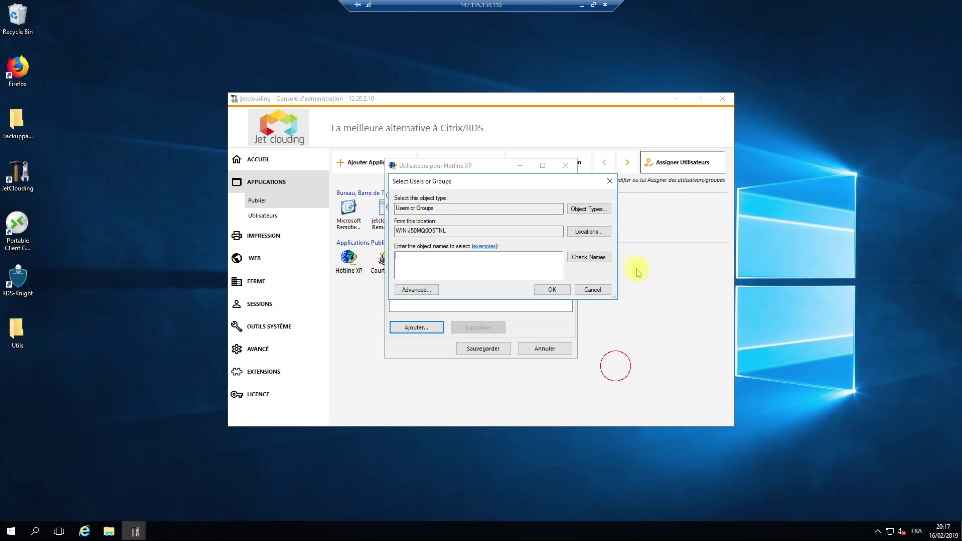
click(609, 181)
click(565, 165)
Step: Display the applications assigned to the test user by finding and choosing that account in the per-user application view
click(262, 216)
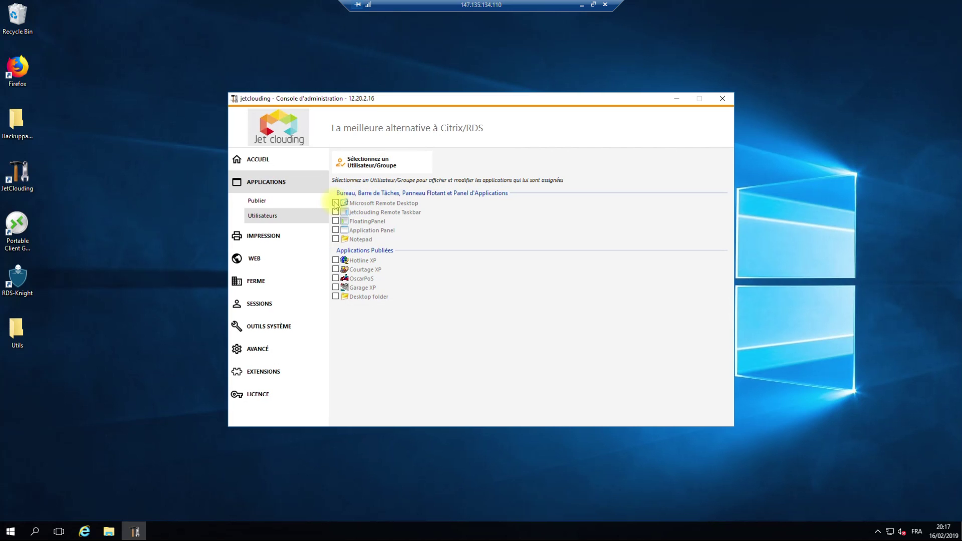
click(386, 167)
click(270, 221)
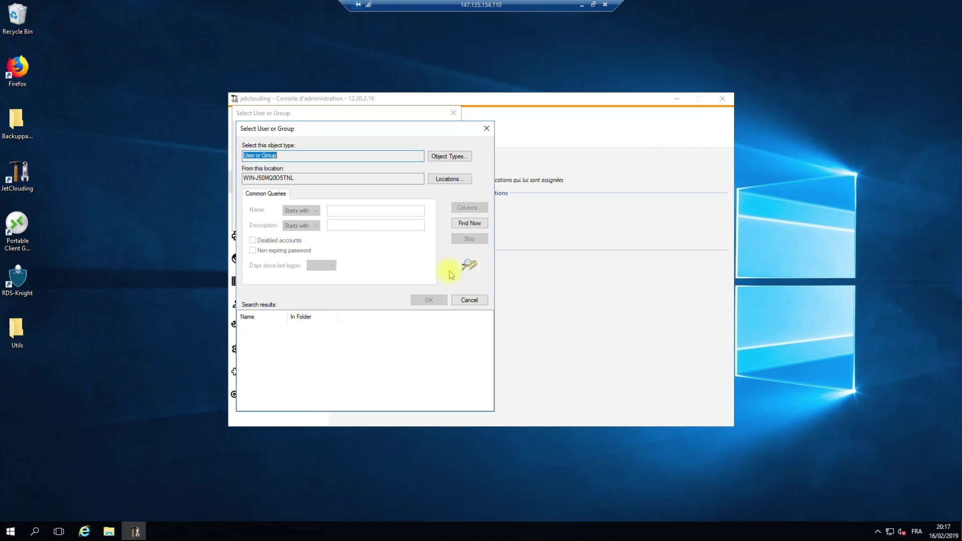
click(469, 222)
drag(490, 353, 490, 403)
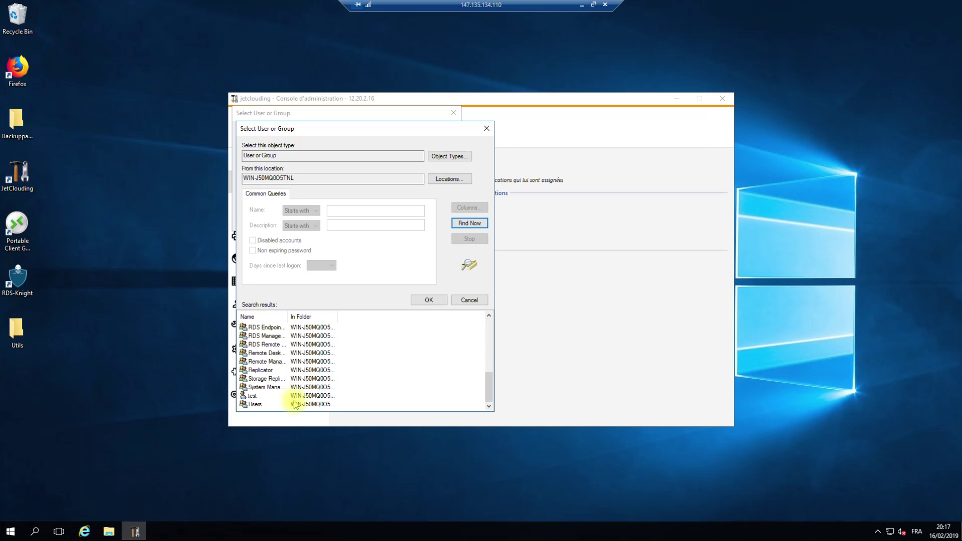
click(252, 396)
click(430, 300)
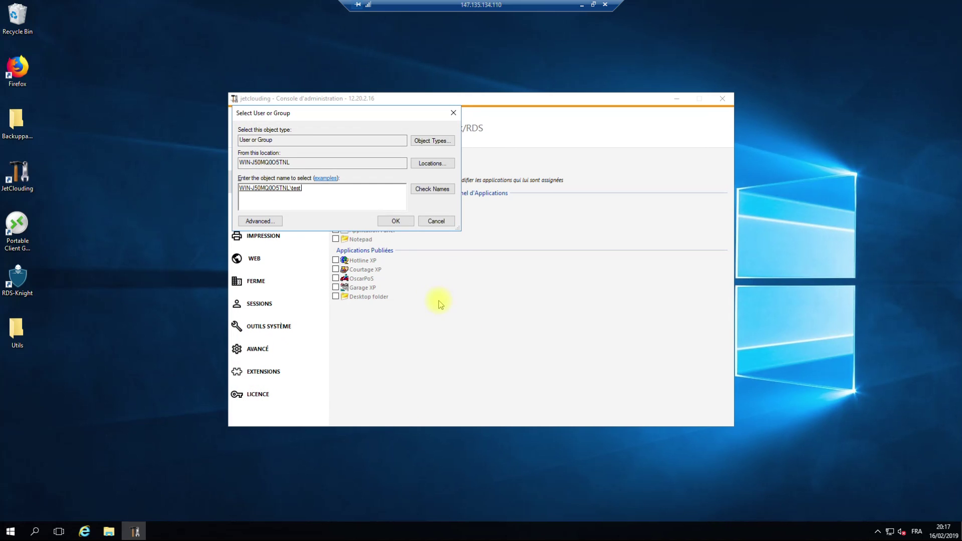
click(402, 225)
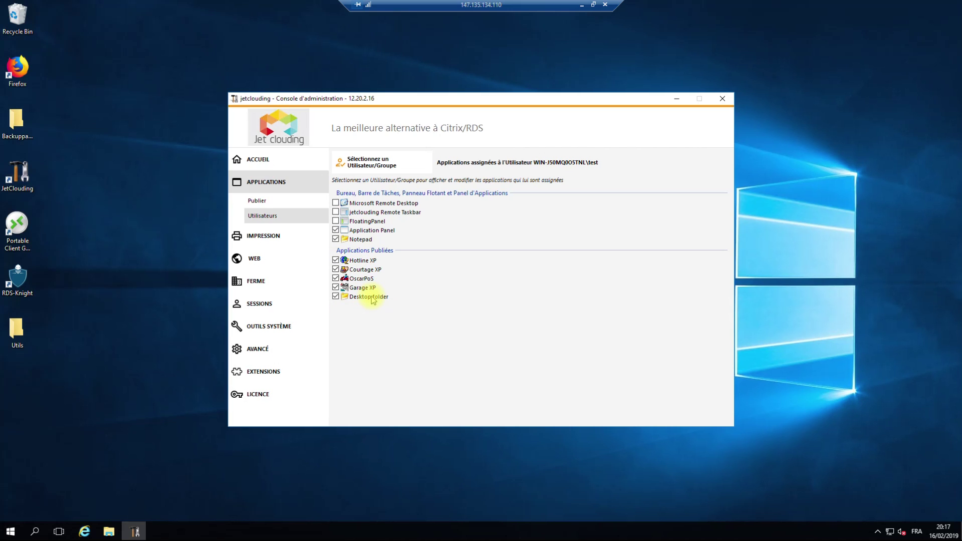
Step: Review the universal printer management page and the web portal's appearance settings, and close them without changes
click(264, 234)
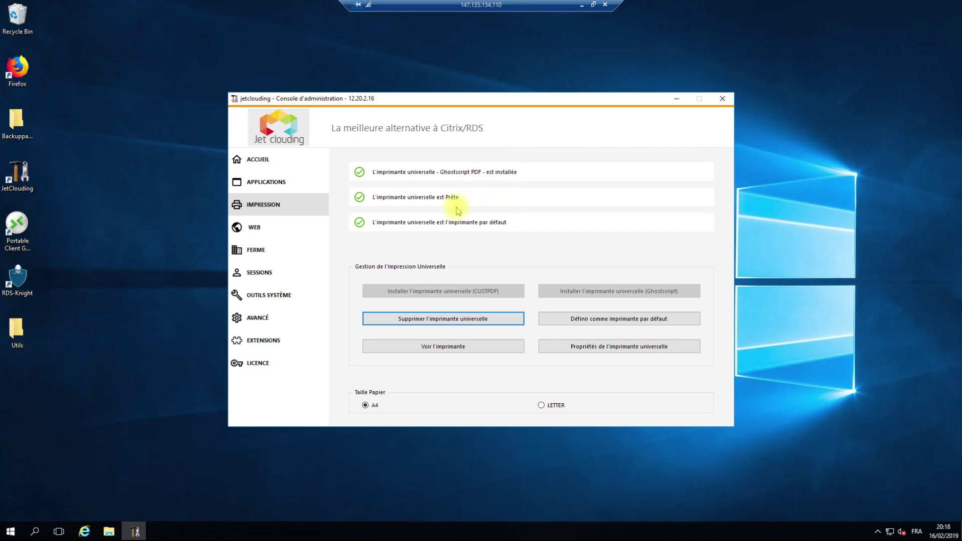
click(246, 232)
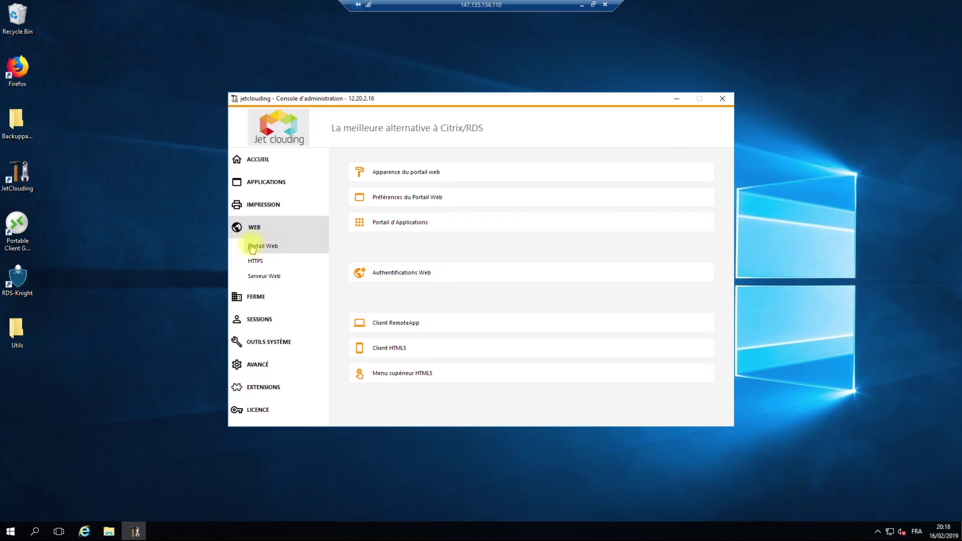
click(476, 198)
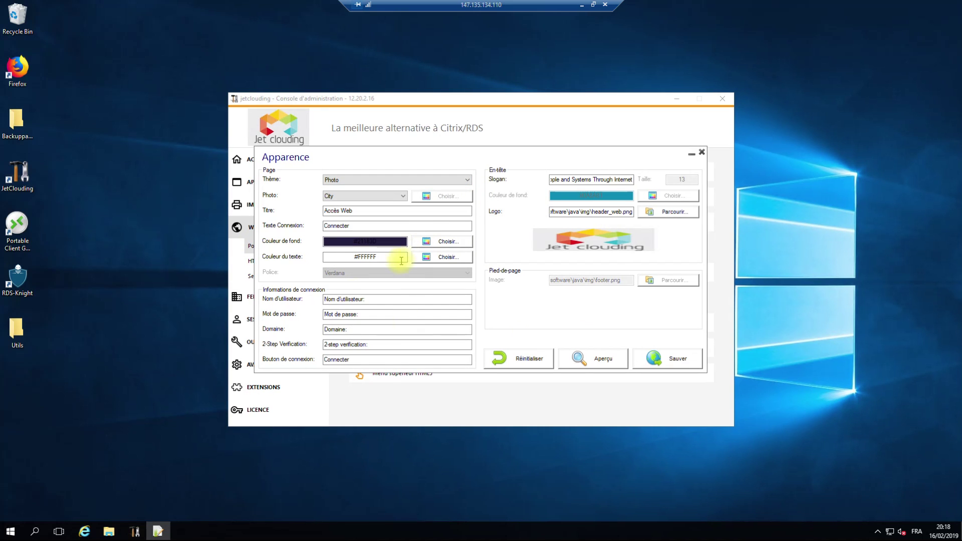
click(702, 153)
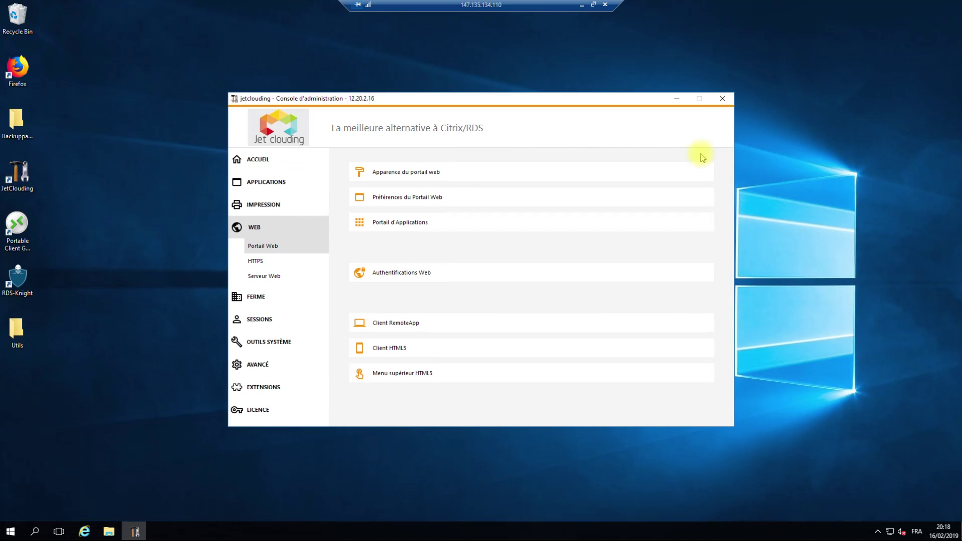
Step: Examine the web portal preferences, including the default login and domain fields, and close them without saving
click(555, 236)
click(446, 129)
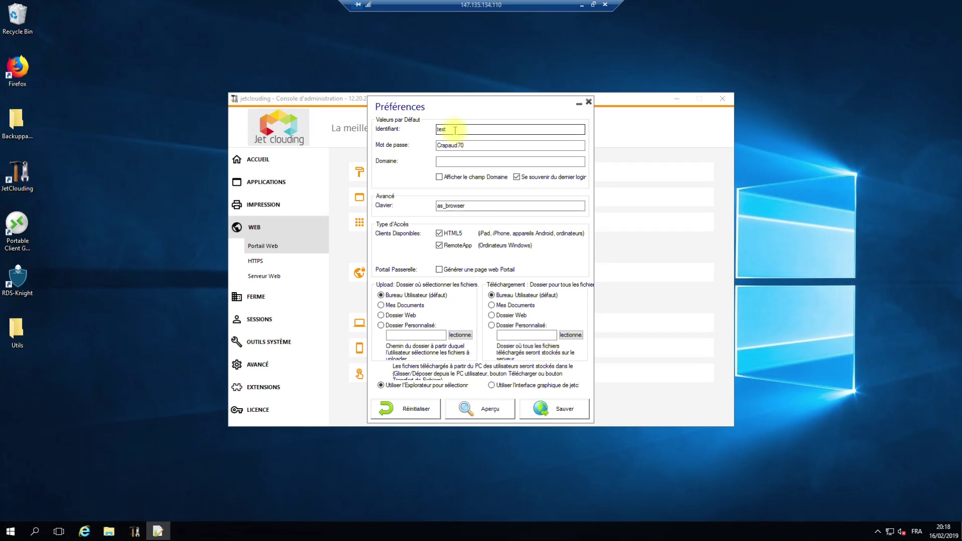
double_click(450, 129)
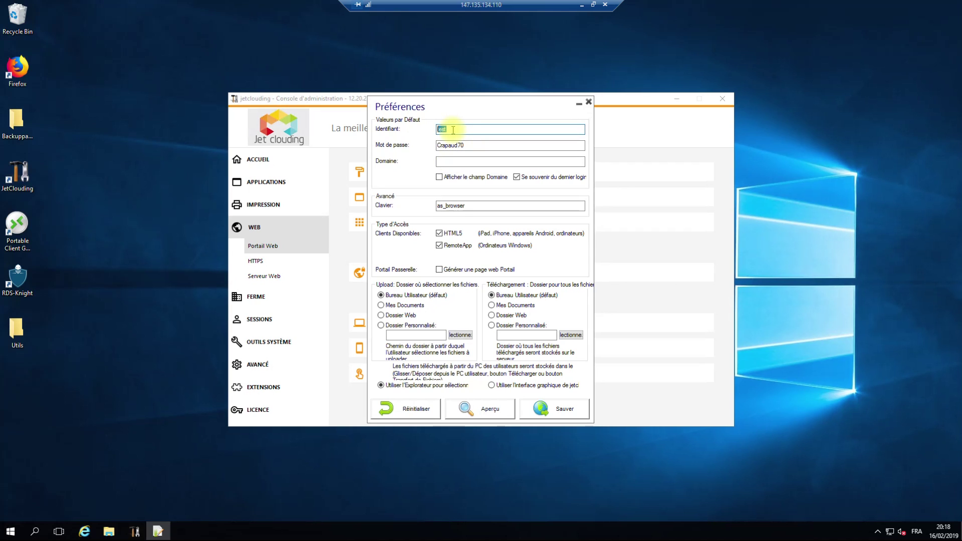
click(459, 161)
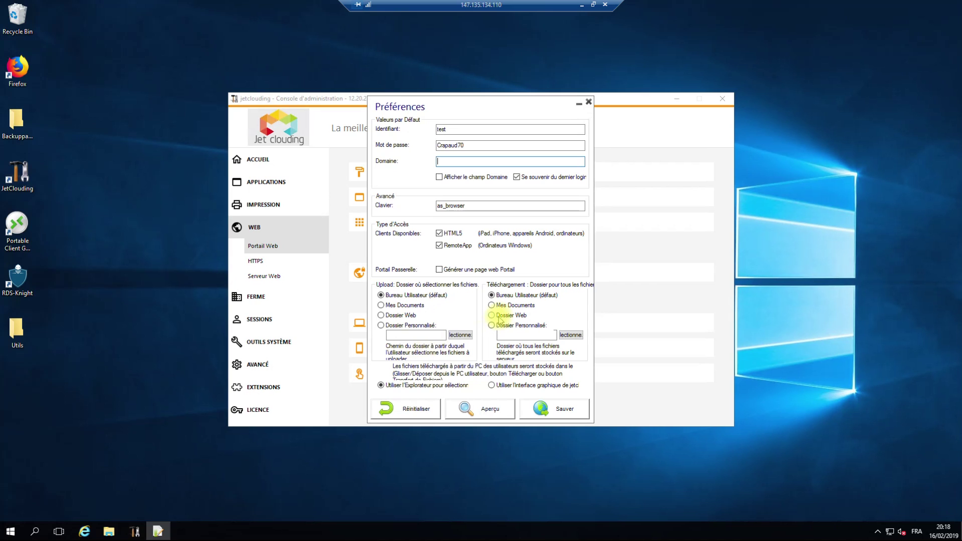
click(588, 102)
Step: View the web portal's web authentications and select the numeric web identifier mapped to the Windows user test
click(264, 262)
click(262, 245)
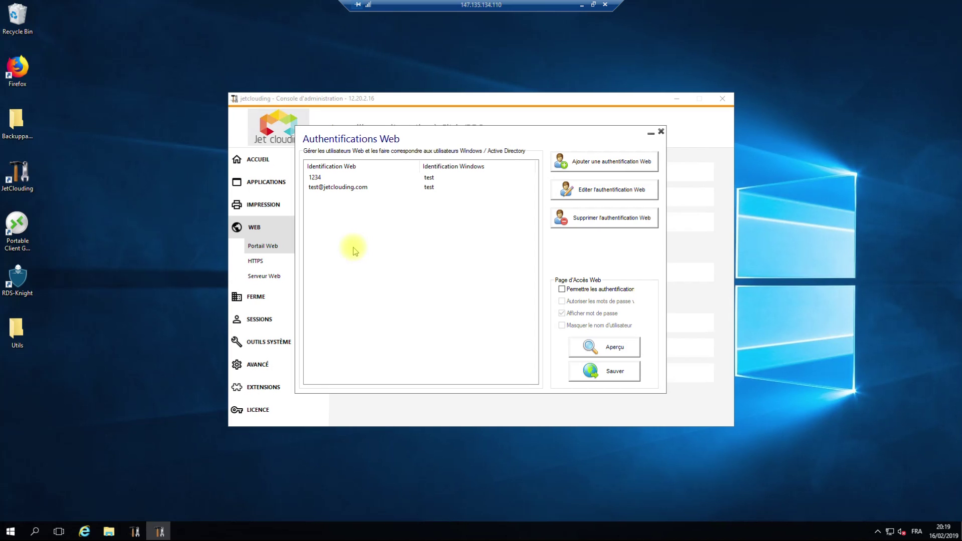
click(324, 178)
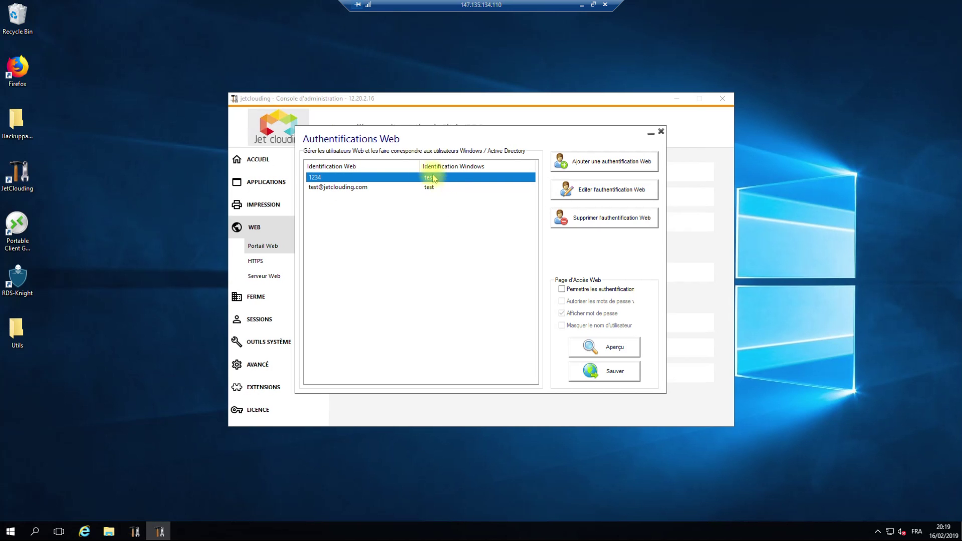
Step: Select the e-mail web identifier mapped to the Windows user test and close the web authentications without changes
click(344, 189)
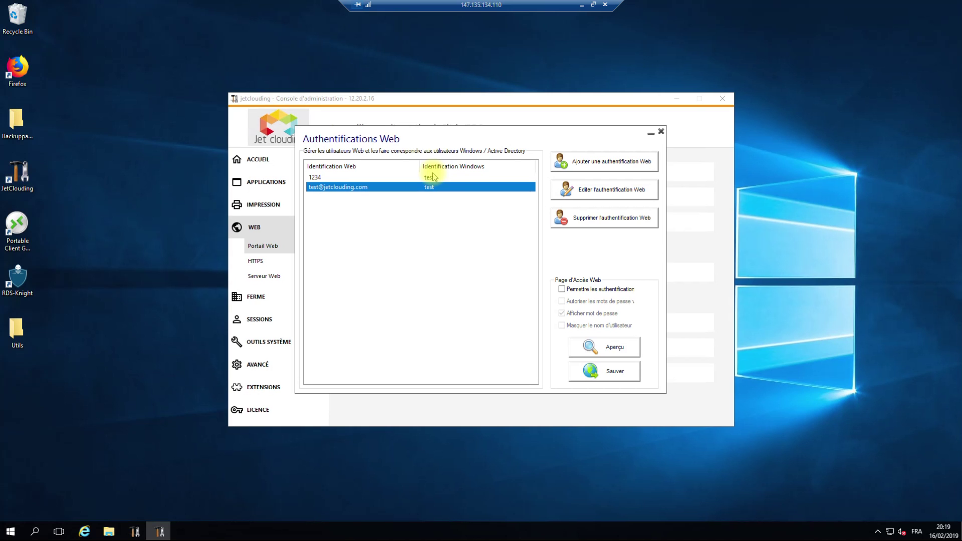
click(661, 132)
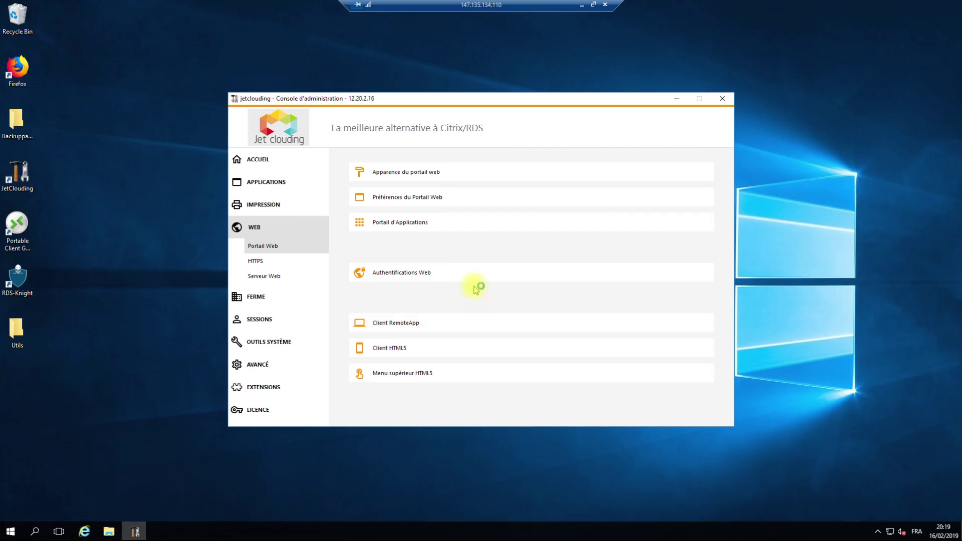
Step: Review the RemoteApp client and HTML5 client settings of the web portal, closing both without saving
click(476, 322)
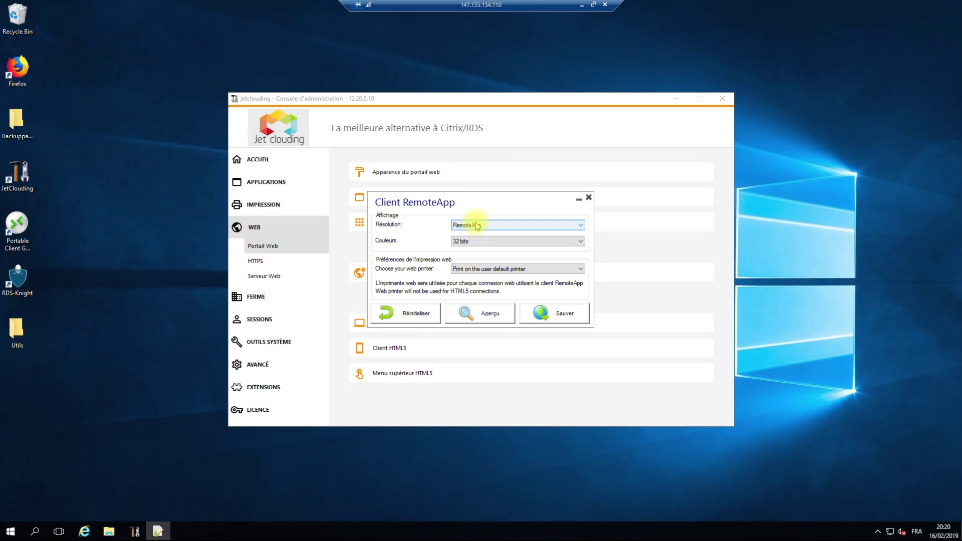
click(589, 197)
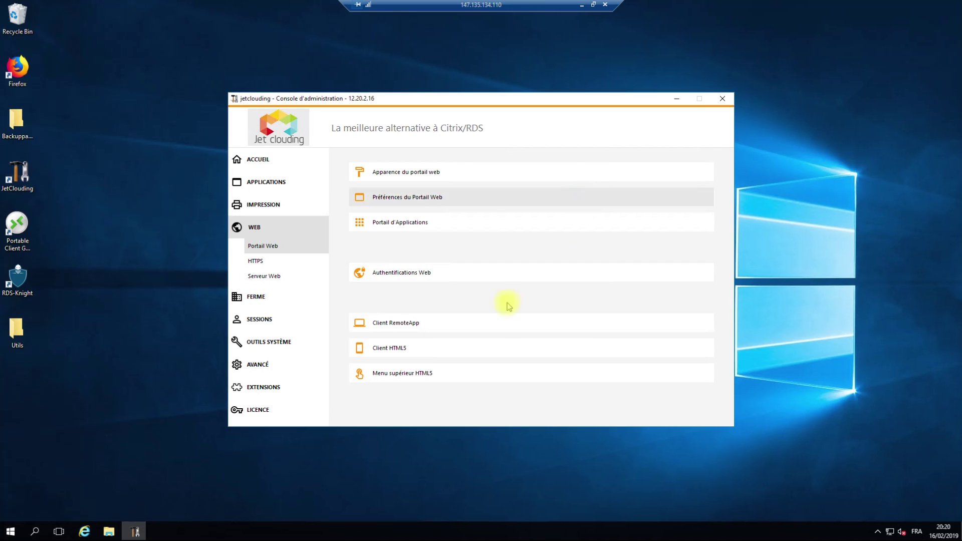
click(408, 351)
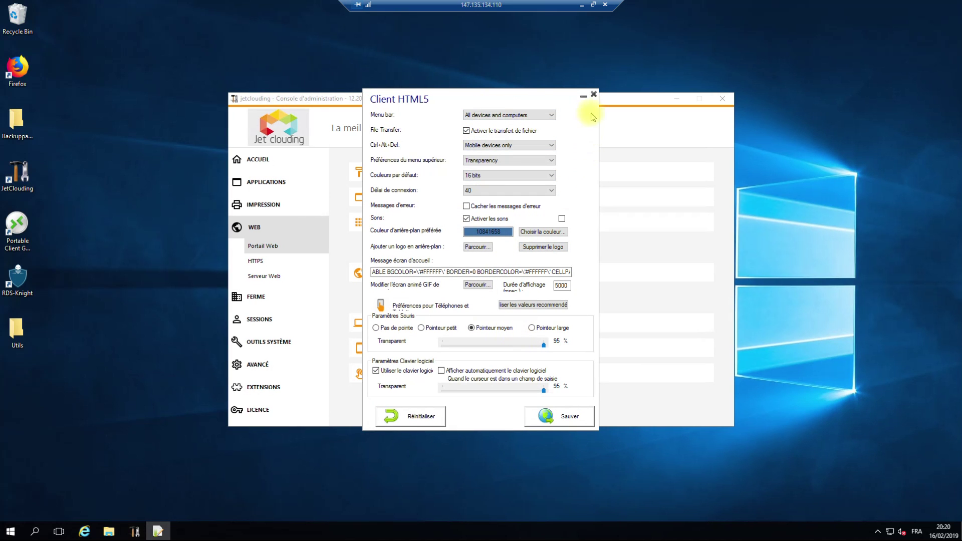
click(594, 96)
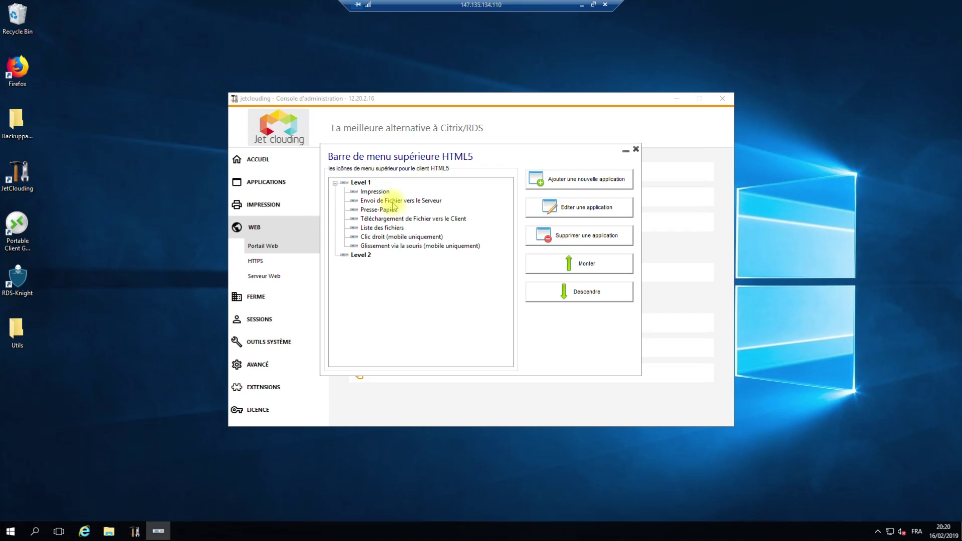
Step: Review the HTML5 top menu entries for printing, sending files to the server and downloading files to the client, and close the window
click(380, 191)
click(383, 201)
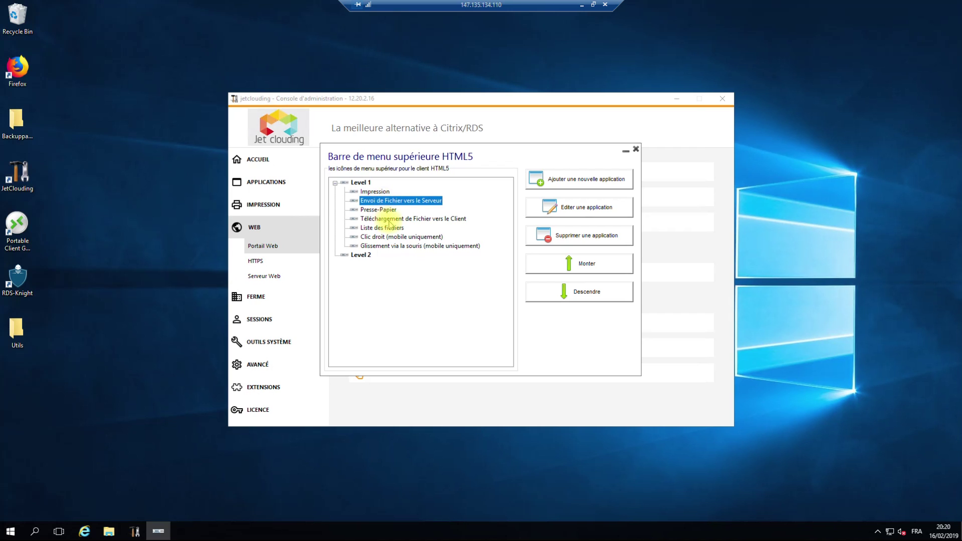
click(390, 220)
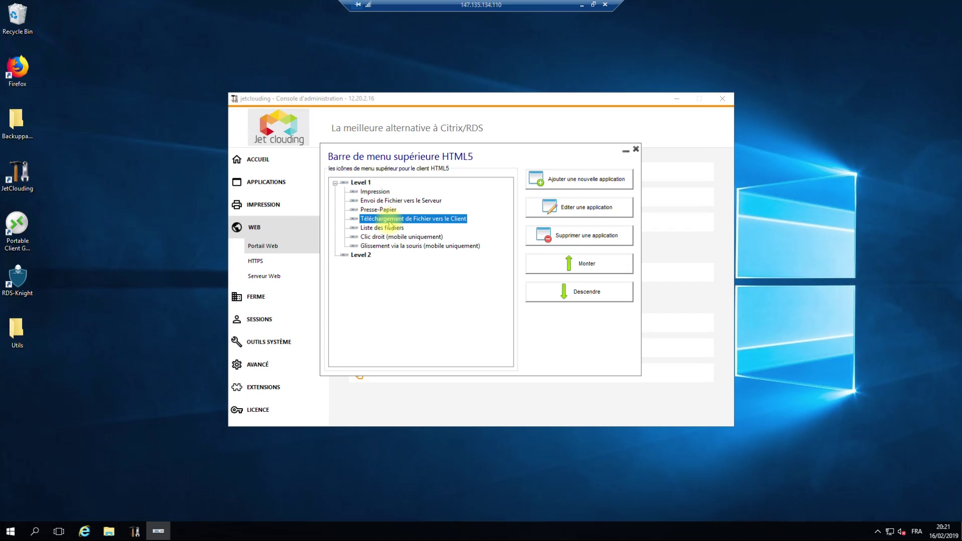
click(635, 149)
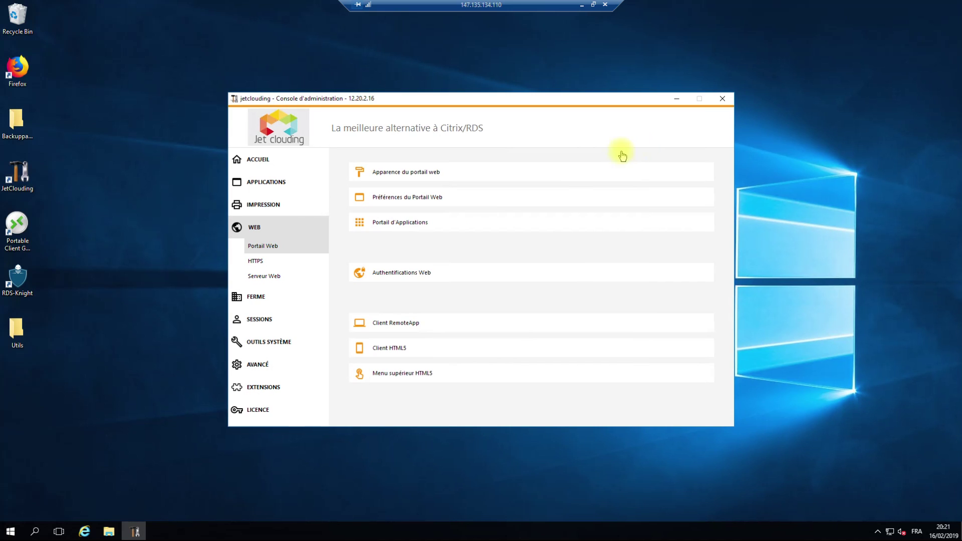
click(269, 263)
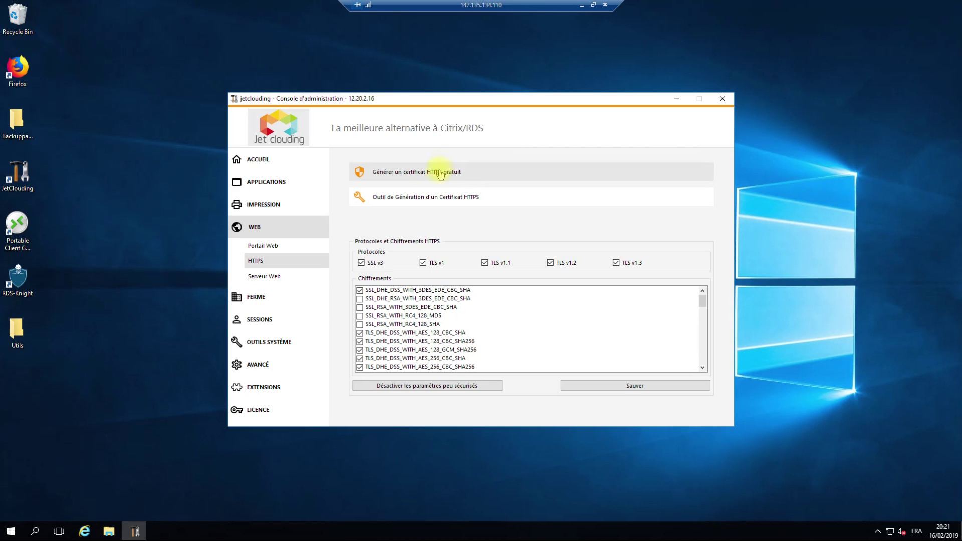
double_click(19, 67)
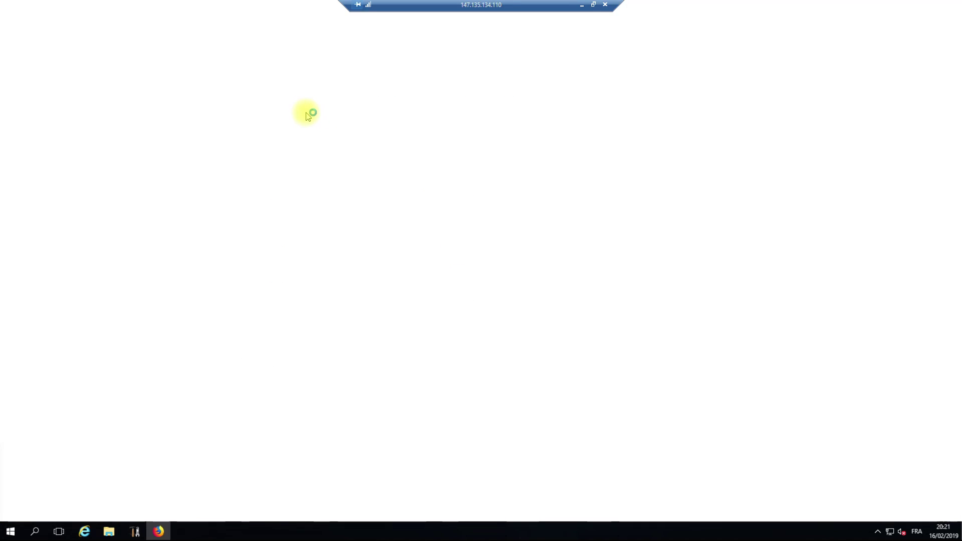
click(255, 28)
text(ht)
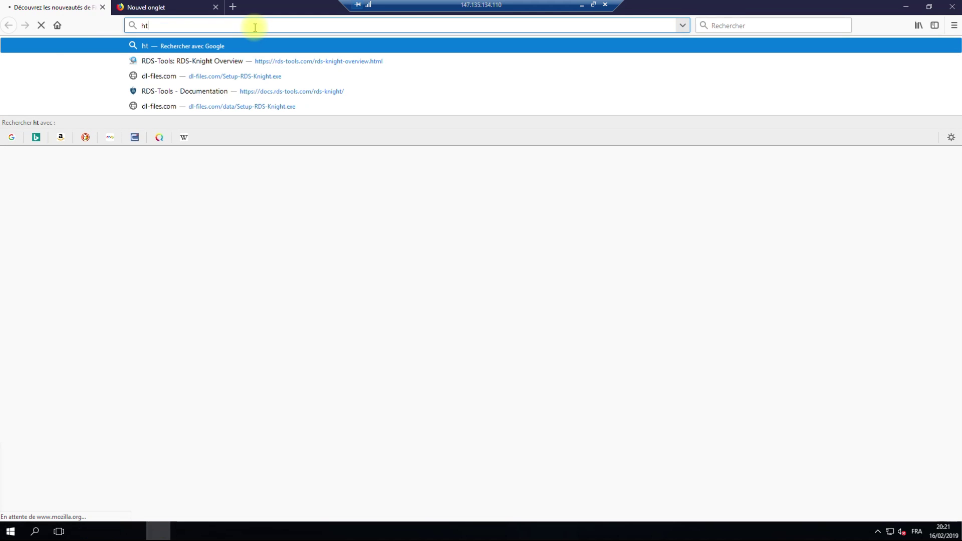
text(tps)
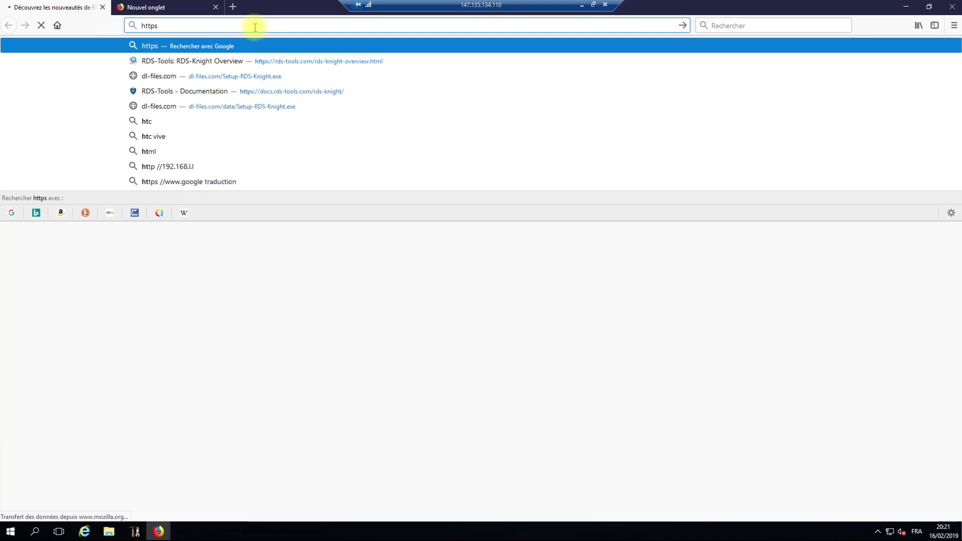
text(://server.jetclouding)
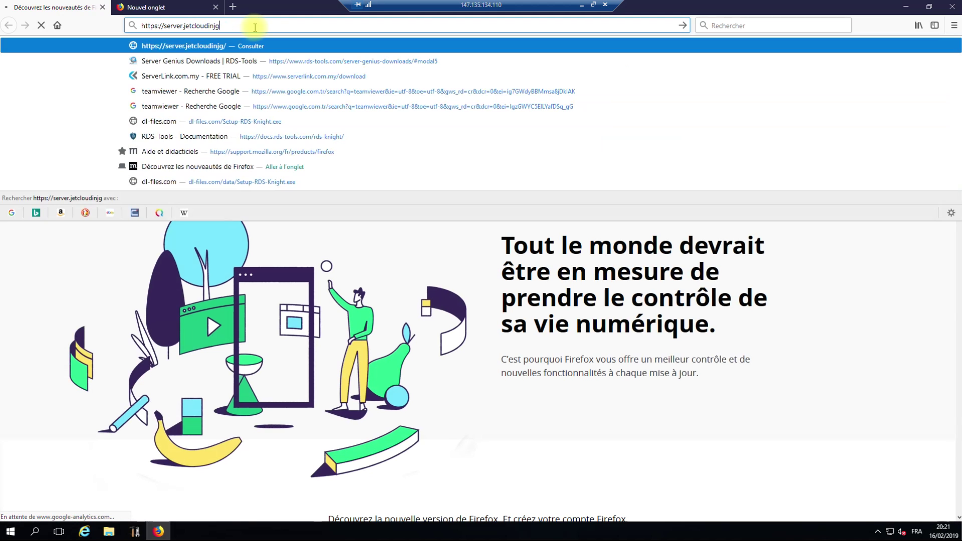
text(.com)
key(Return)
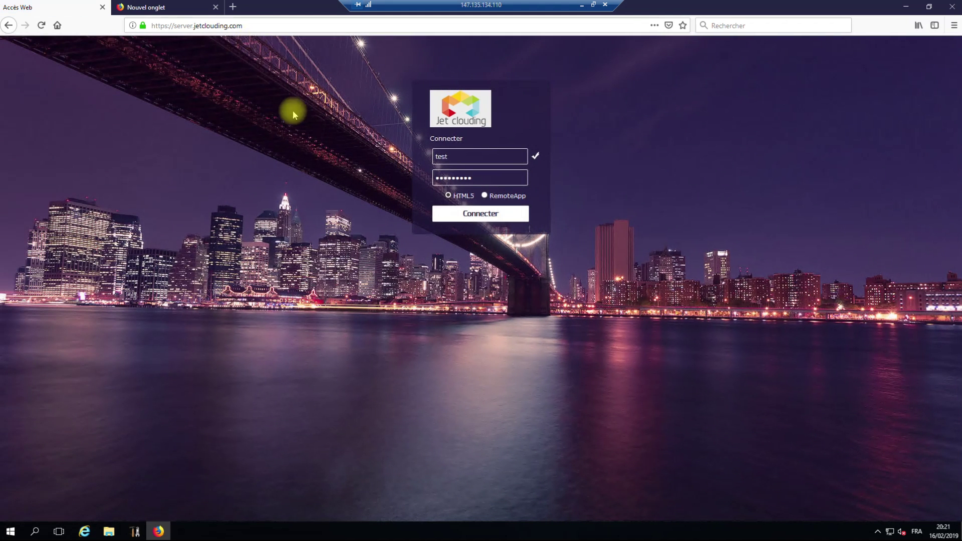
Step: Highlight the server.jetclouding.com domain in the portal's address and return to the JetClouding administration console
click(252, 25)
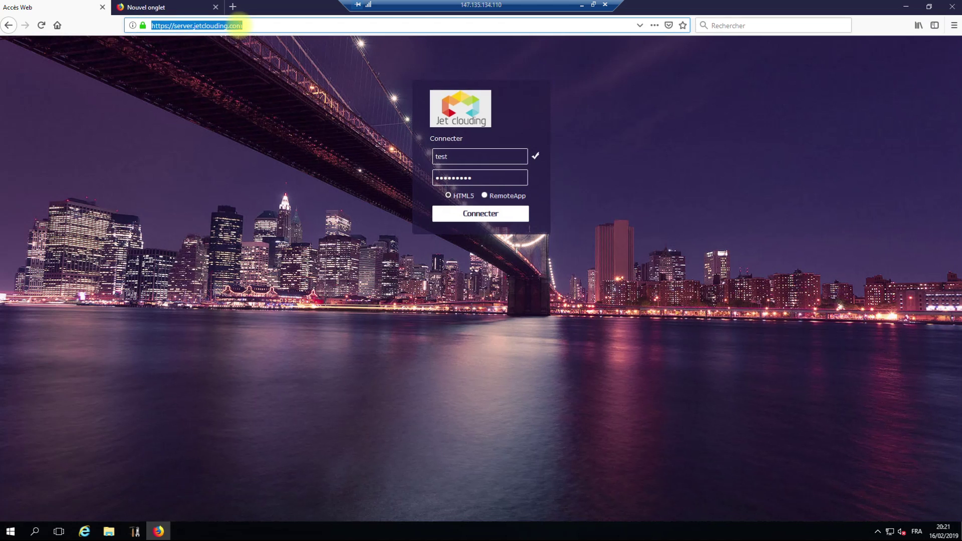
drag(244, 26, 194, 26)
click(247, 25)
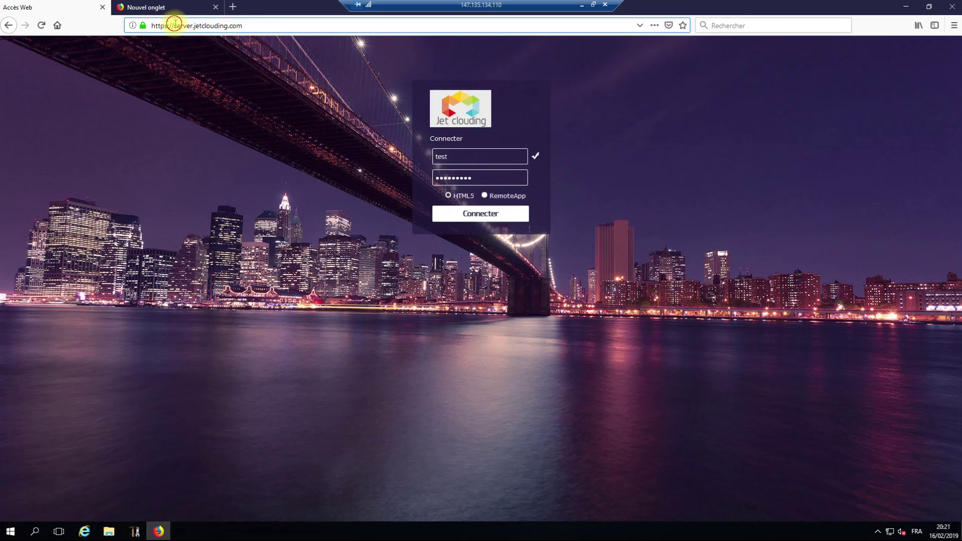
drag(174, 25, 253, 24)
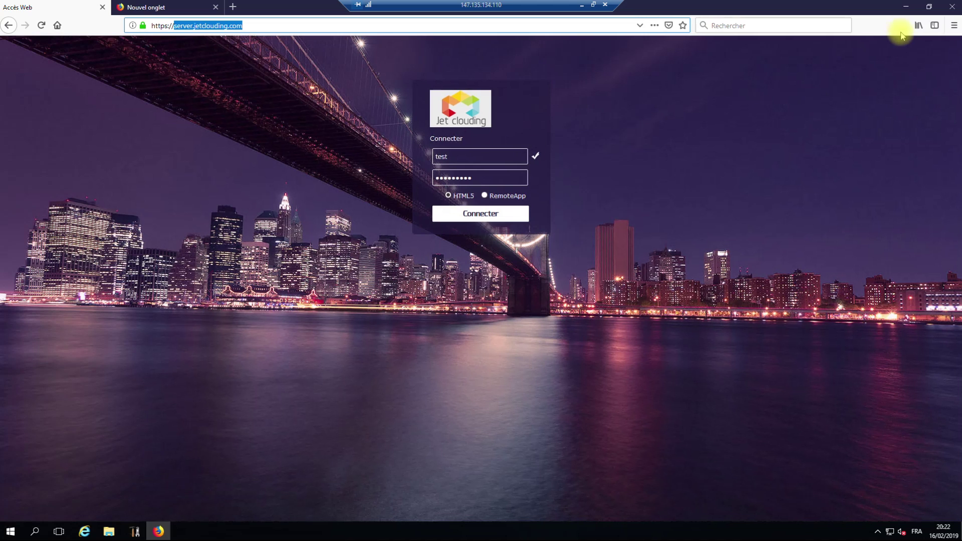
click(951, 8)
Step: Examine the web server settings alongside the portal page in Firefox, and point out the web root directory path
click(263, 276)
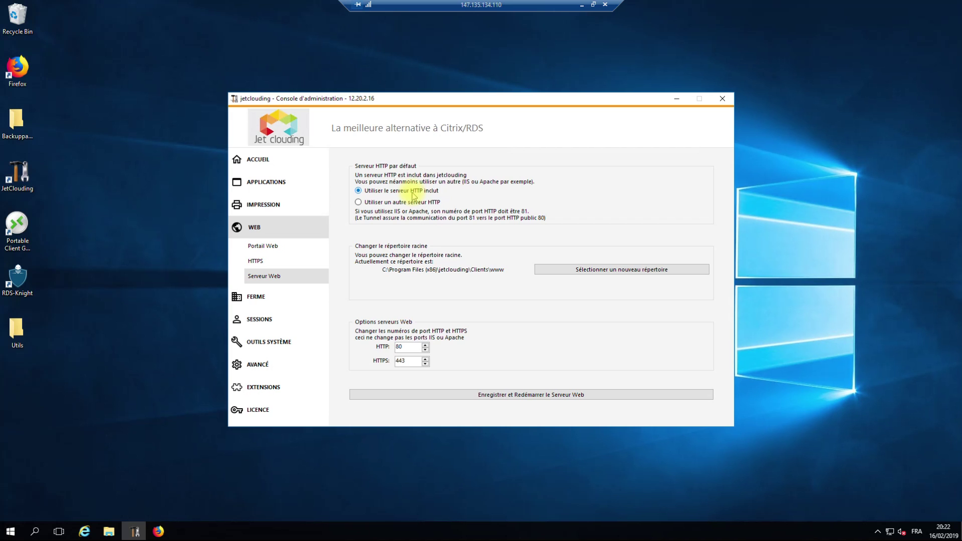
click(158, 530)
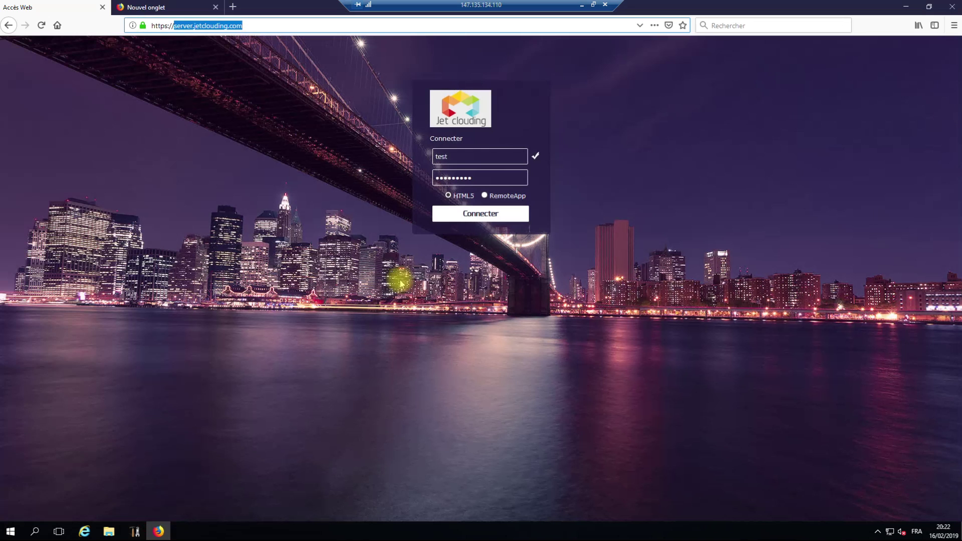
click(903, 8)
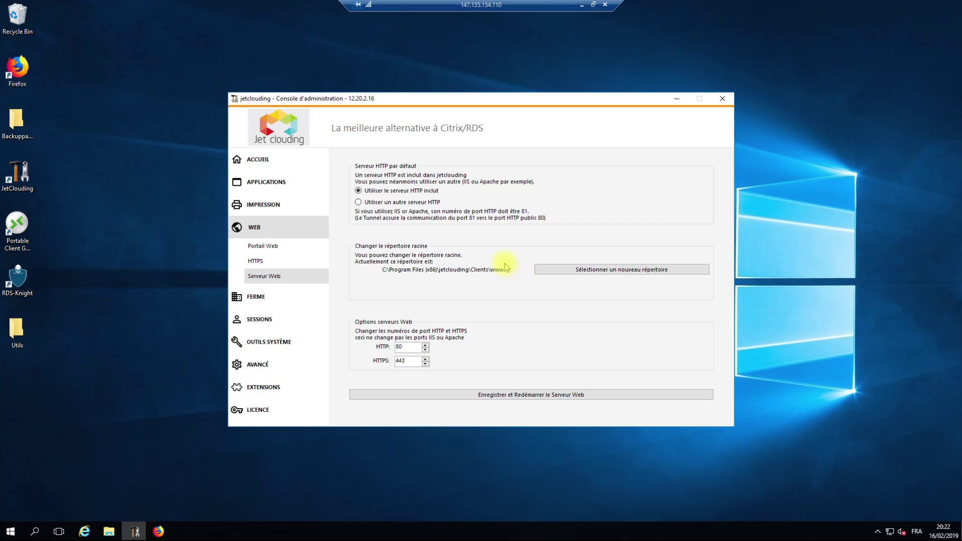
drag(382, 269, 488, 269)
click(489, 270)
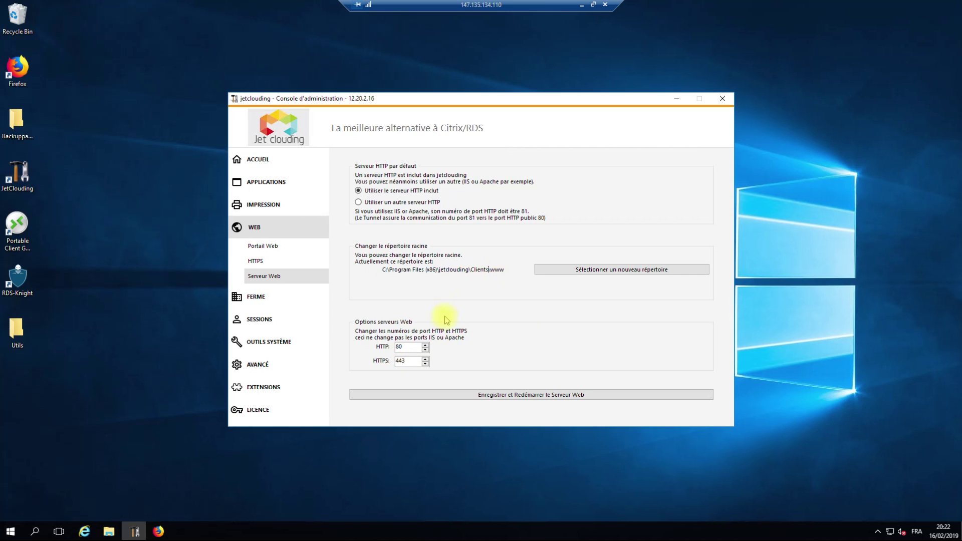
Step: Review the farm management page, the session management and group policy options, and the session permissions without changing them
click(275, 297)
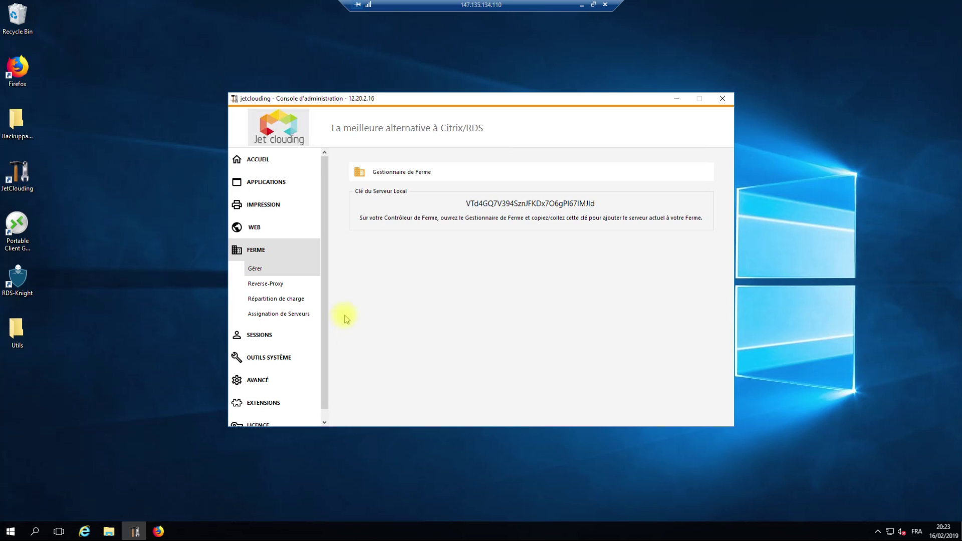
click(266, 335)
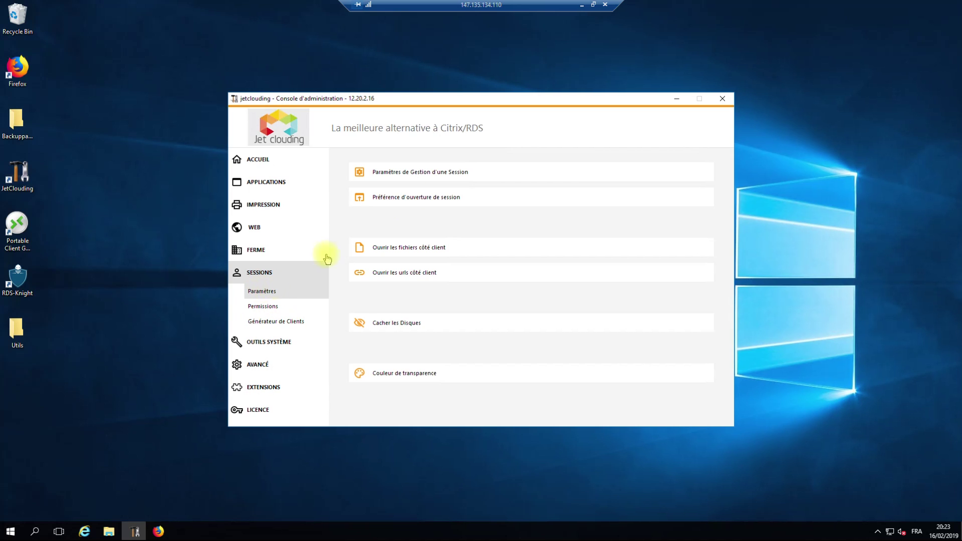
click(546, 177)
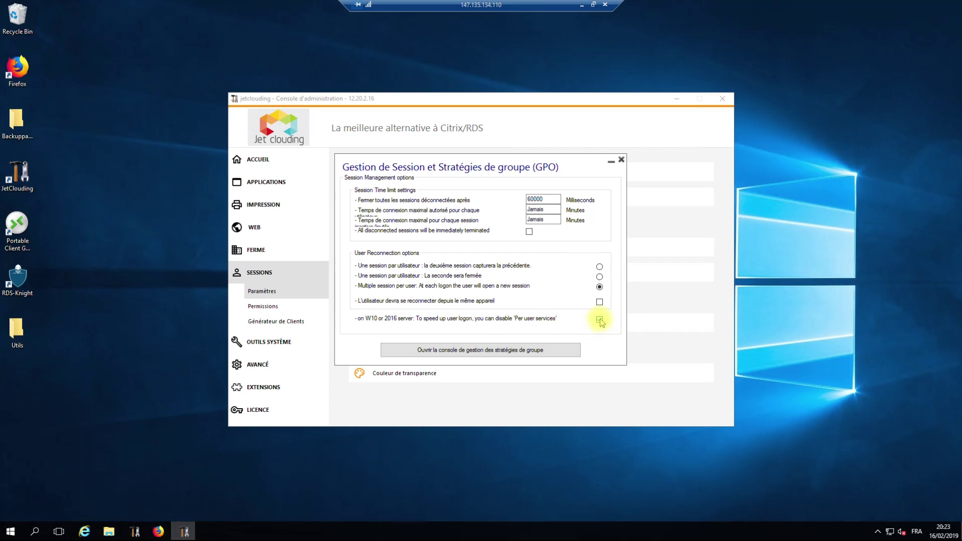
click(274, 306)
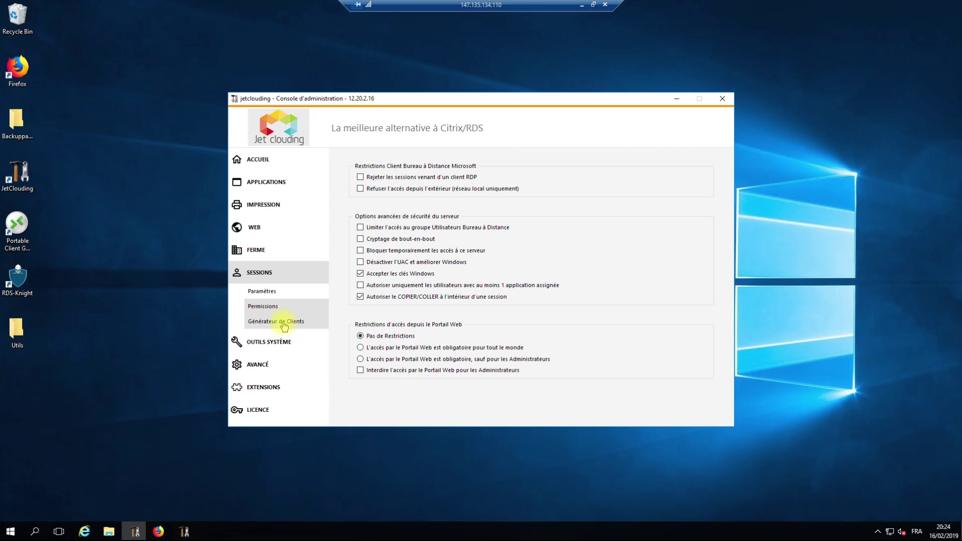
Step: Open the Windows Client Generator and examine its server address, port number and logon fields
click(443, 257)
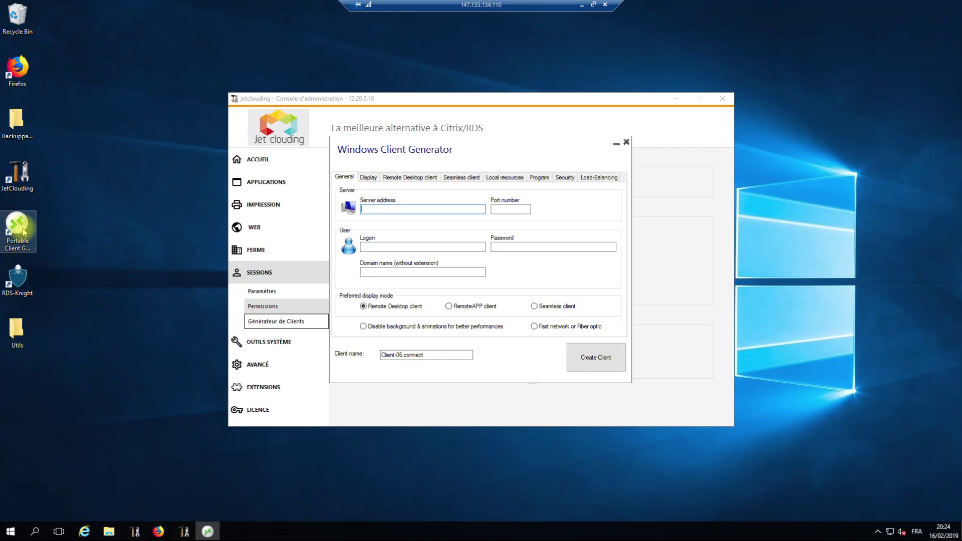
click(414, 208)
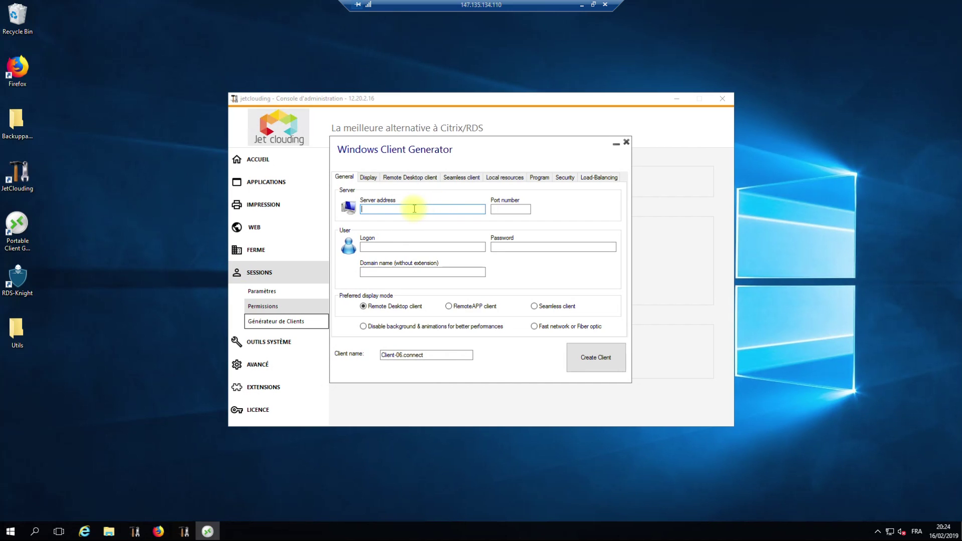
click(402, 209)
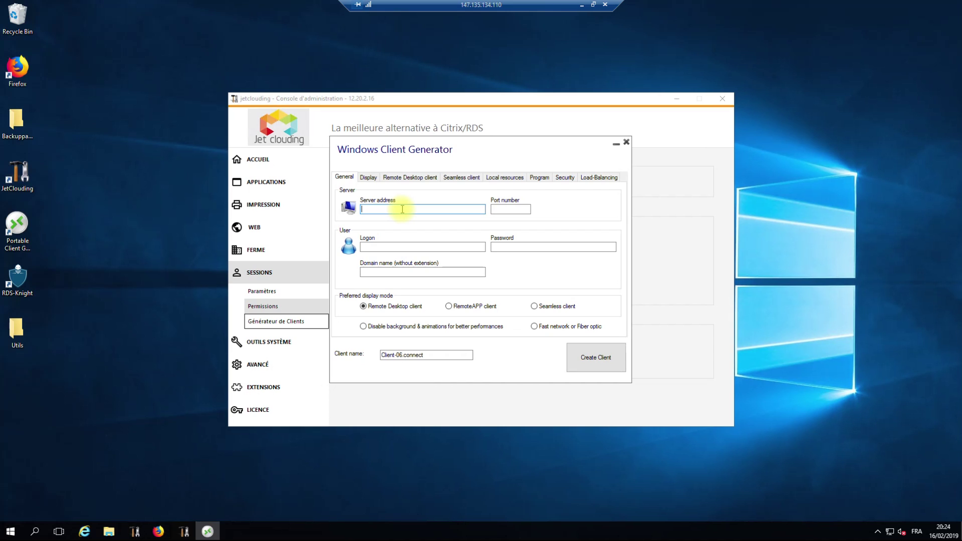
click(521, 210)
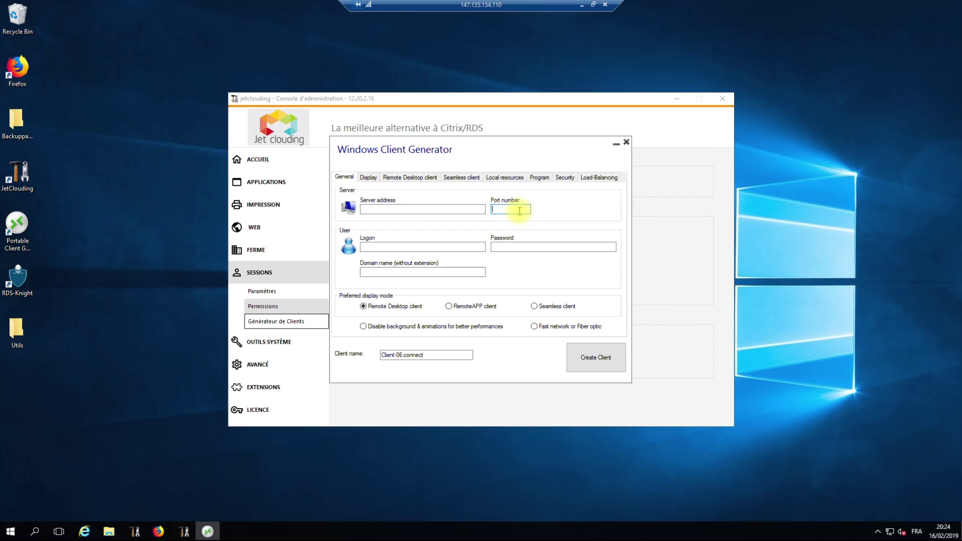
click(383, 246)
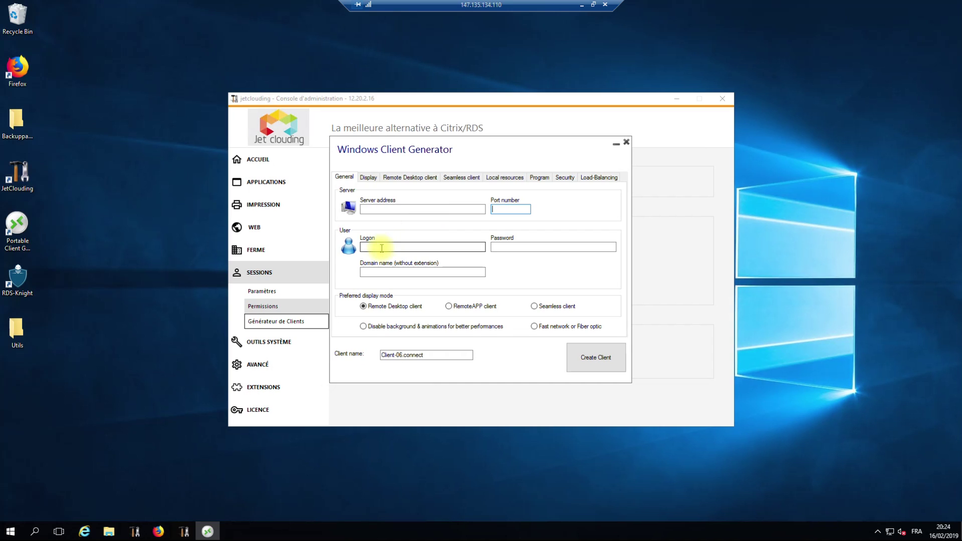
Step: Try the default-printer and local-printer choices in the client generator's local resources, and close it without creating a client
click(505, 178)
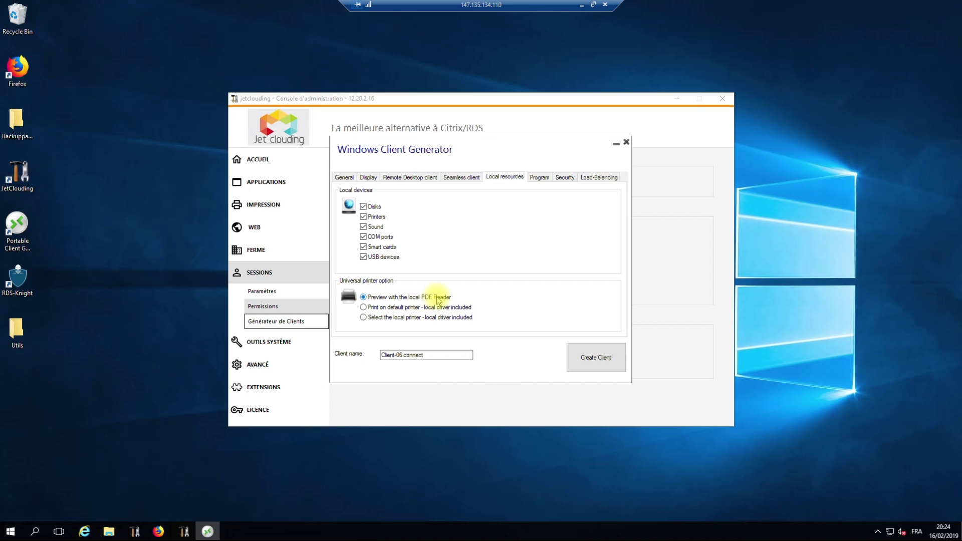
click(369, 309)
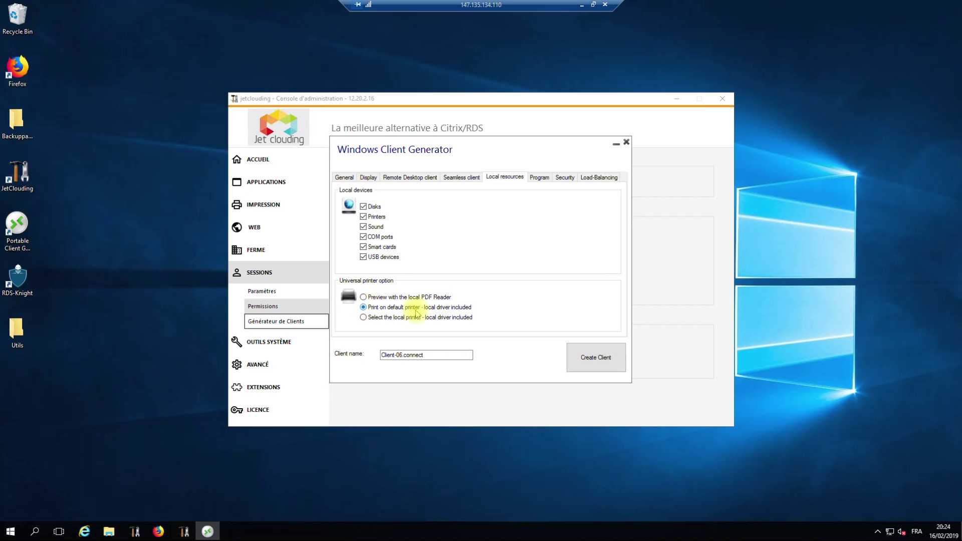
click(364, 317)
drag(429, 356, 382, 355)
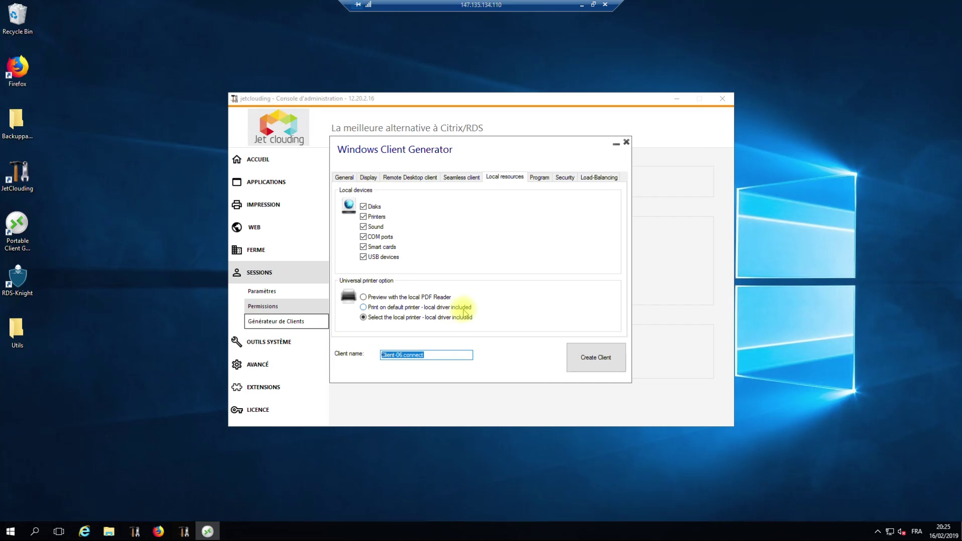
click(626, 142)
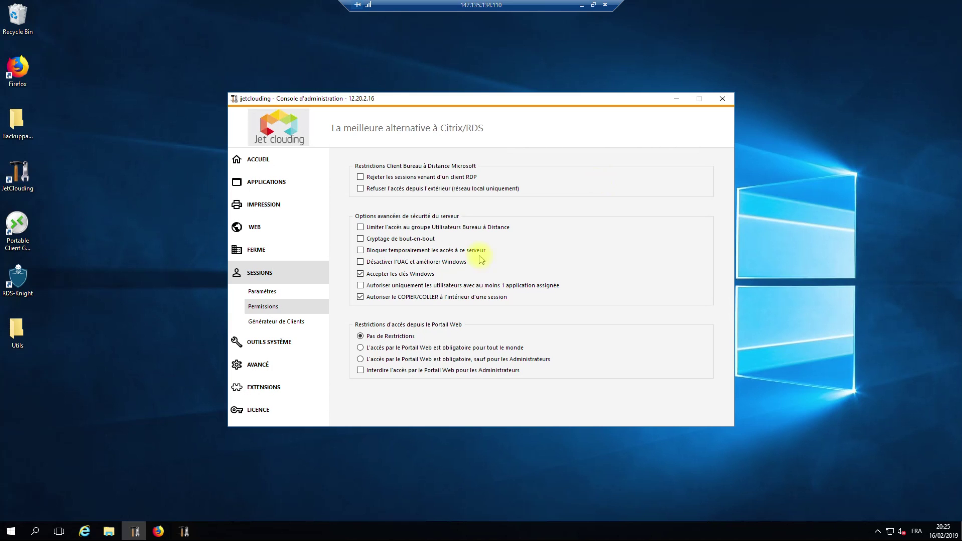
Step: Look through the server's system tools, opening and closing Services, the server properties and the Event Viewer without changing anything
click(291, 342)
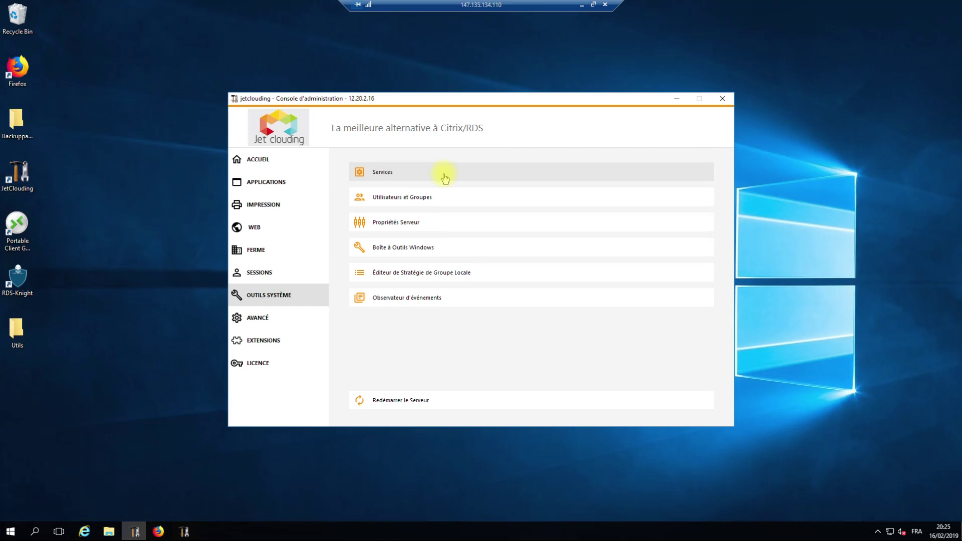
click(424, 167)
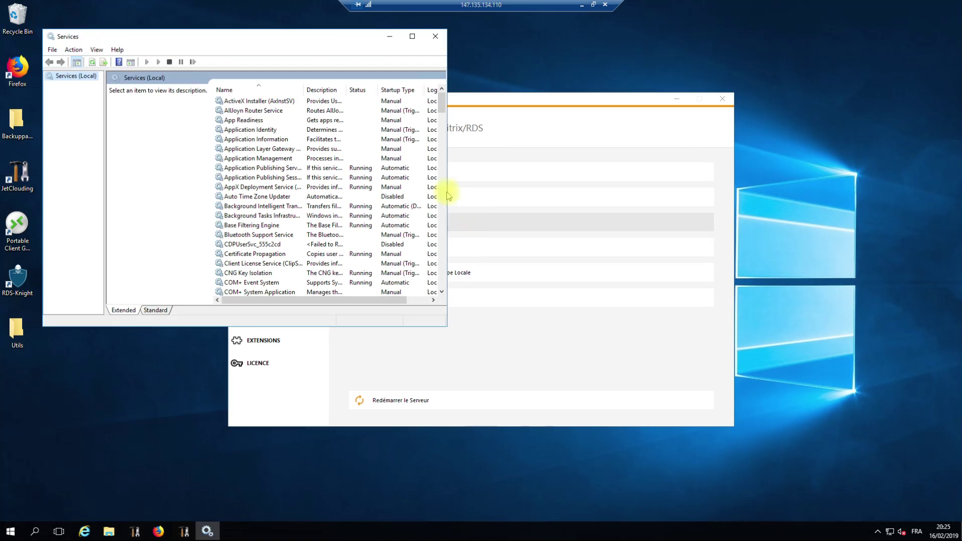
click(434, 37)
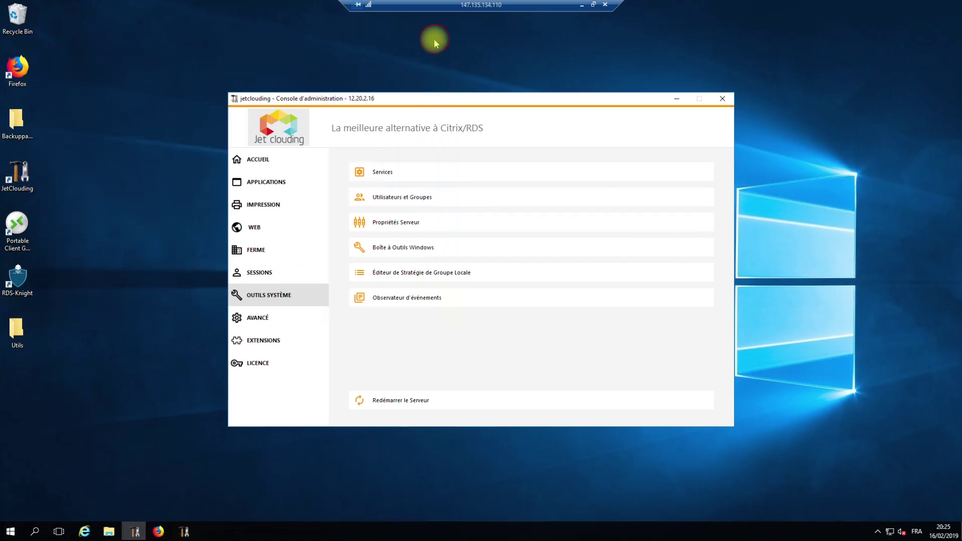
click(424, 221)
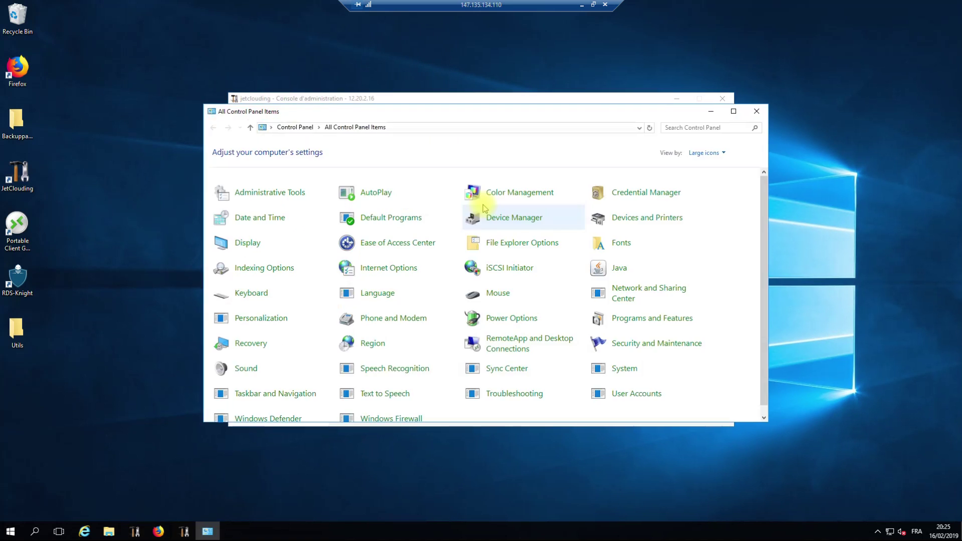
click(757, 112)
click(431, 298)
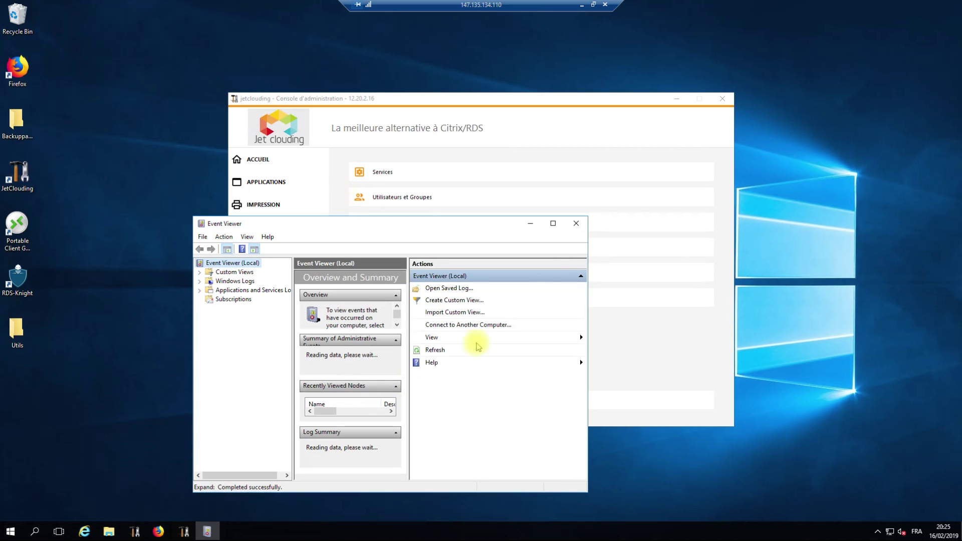
click(576, 224)
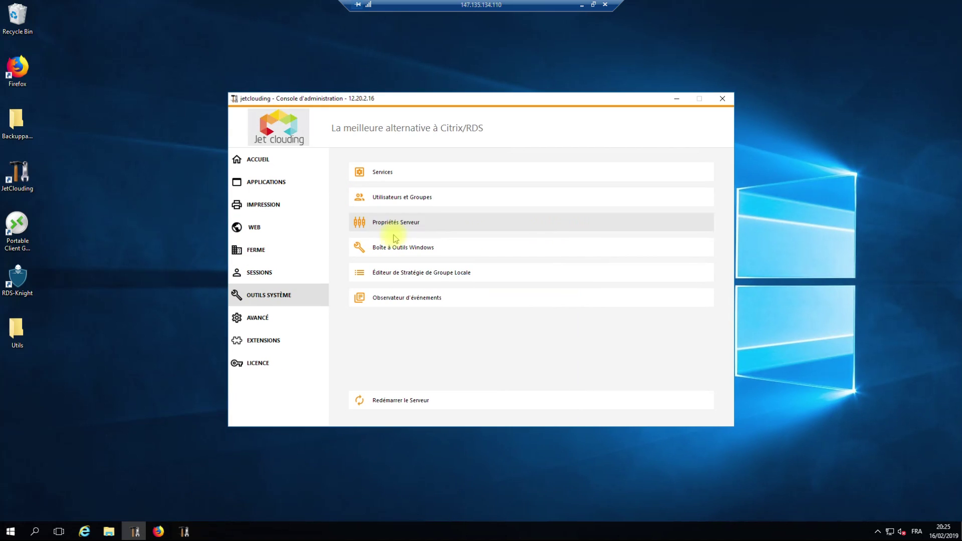
Step: Review the advanced product settings with the server backup and restore option, and the page of available extensions
click(254, 318)
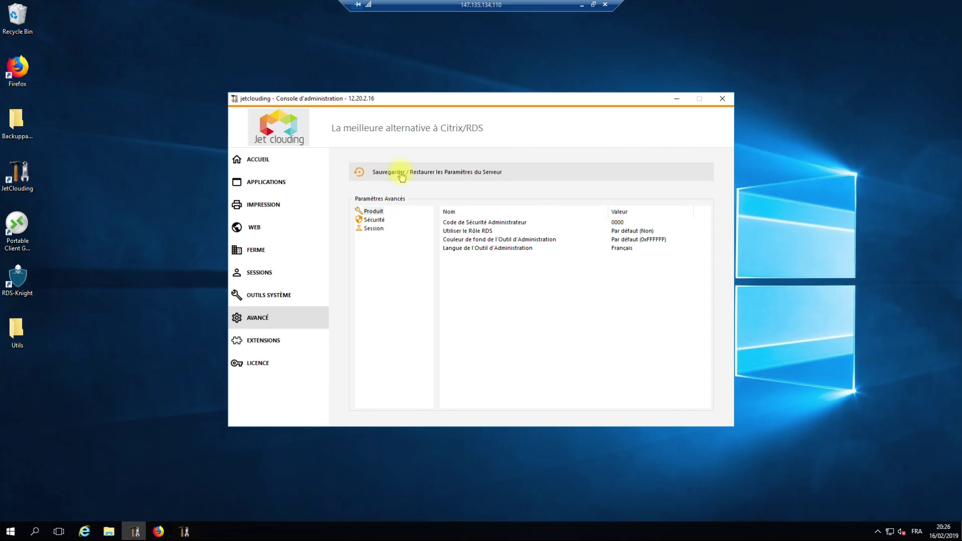
click(263, 340)
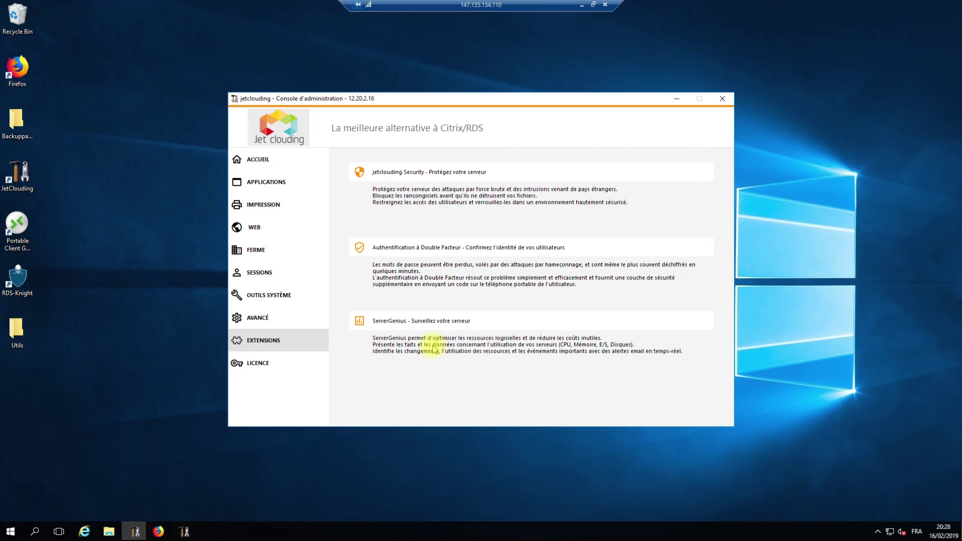
Step: Examine the licence status and highlight the serial number field, and return to the console's home page
click(280, 364)
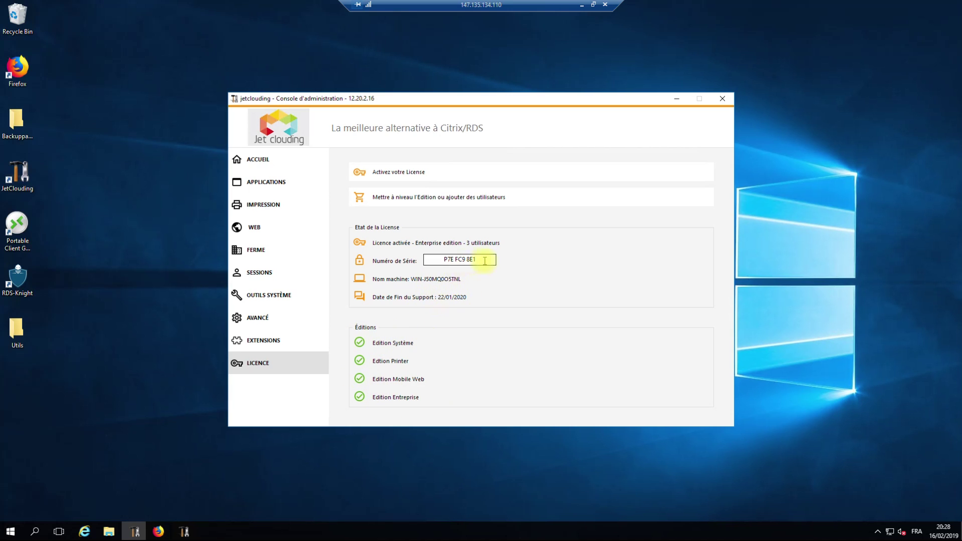
drag(485, 260, 443, 260)
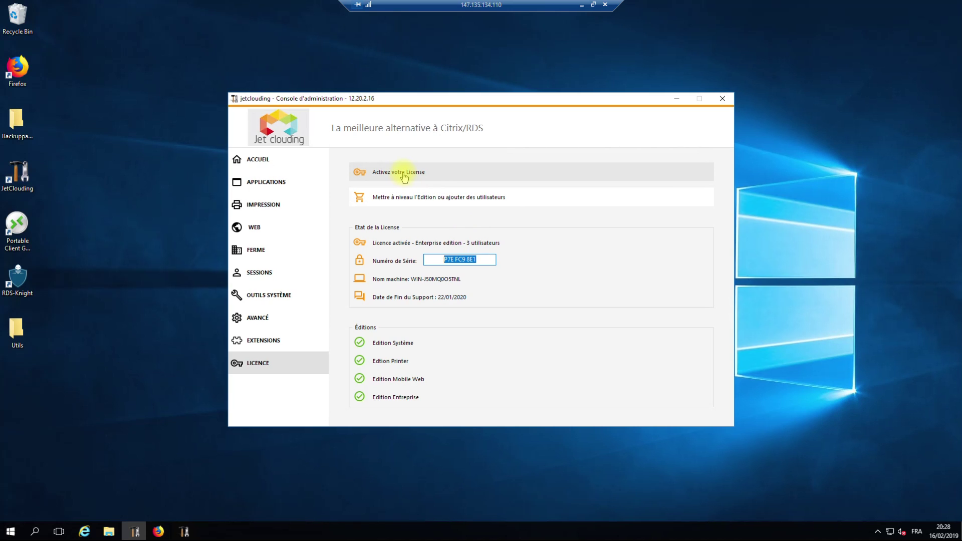
click(275, 160)
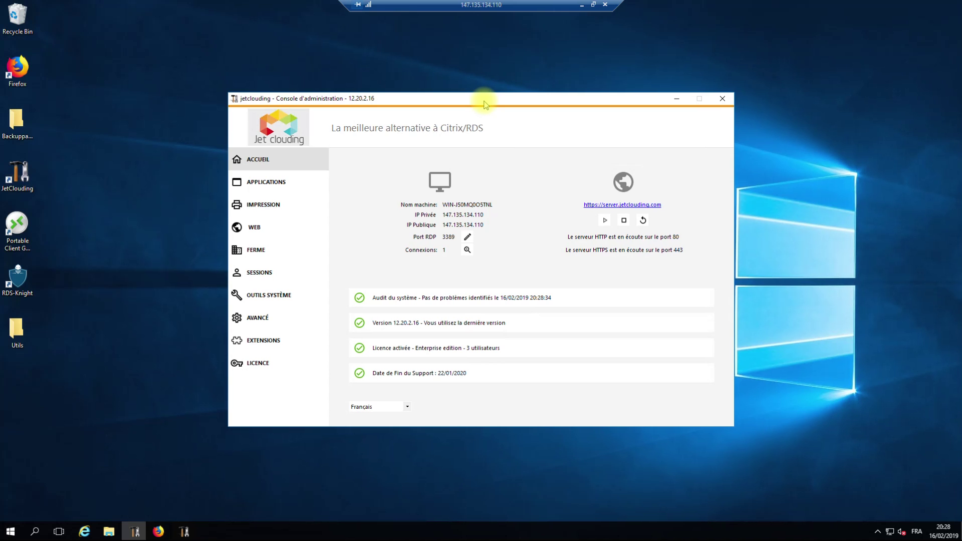
double_click(18, 276)
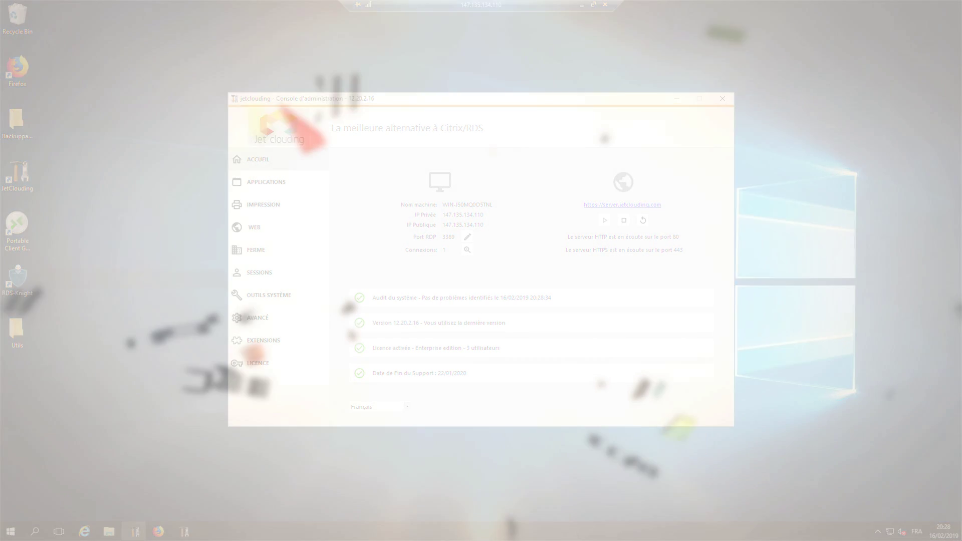